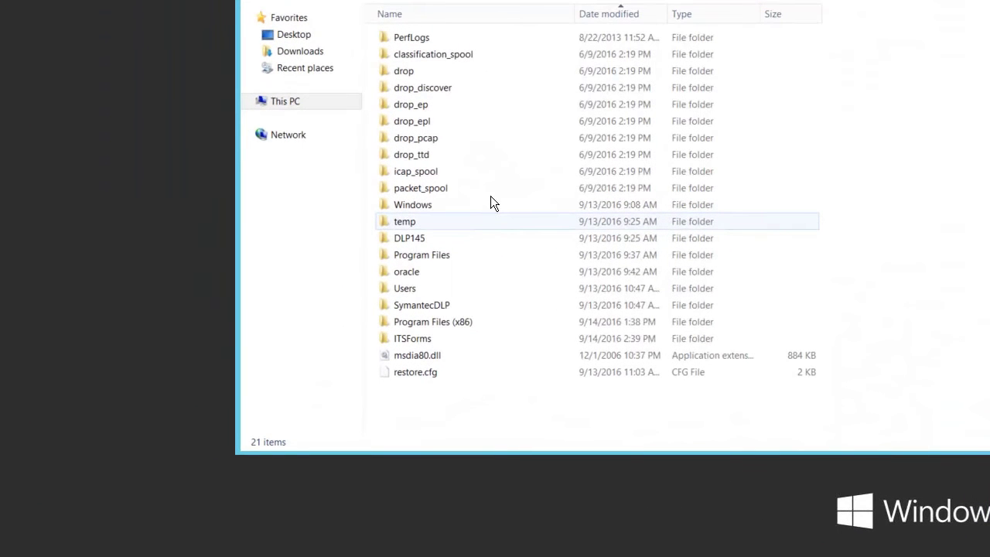
Open the Enroll Form_ITSMetlife PDF from the MetLife folder in ITSForms, review its pages and close it
double_click(395, 341)
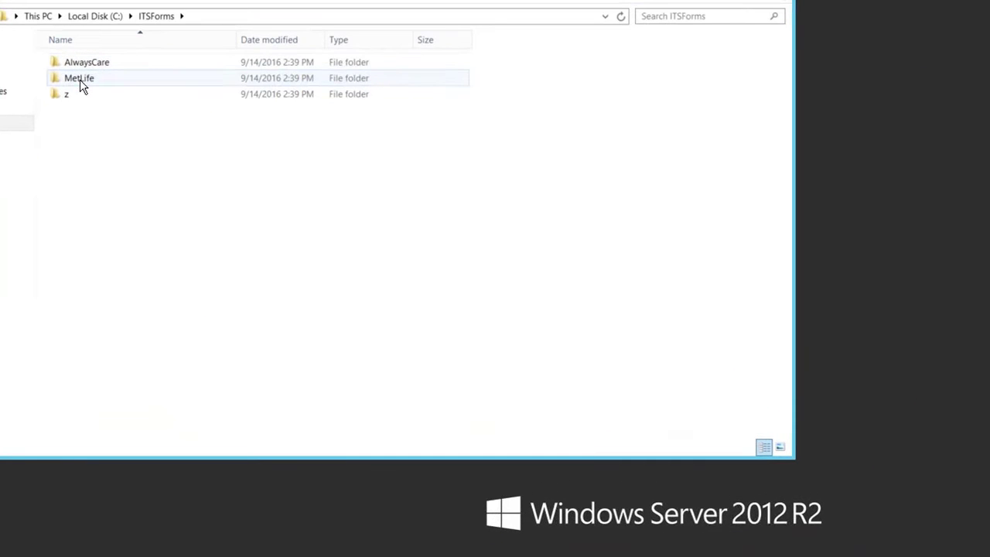
left_click(322, 184)
double_click(80, 81)
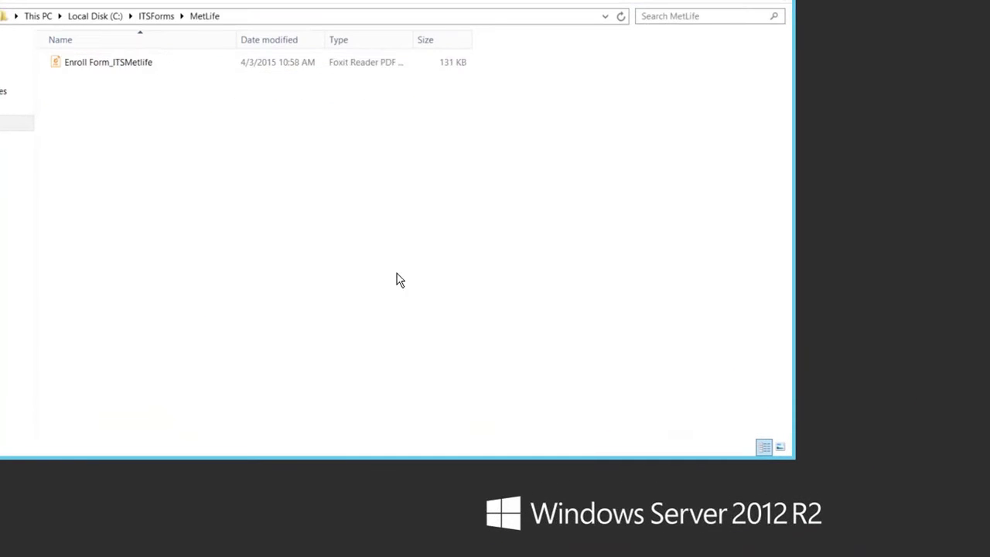
double_click(78, 62)
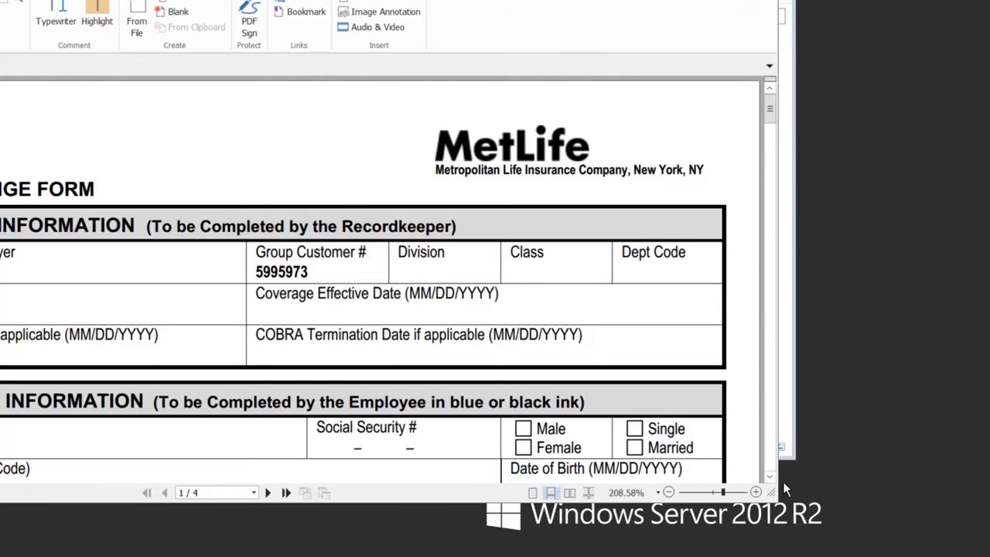
left_click_drag(777, 499, 940, 540)
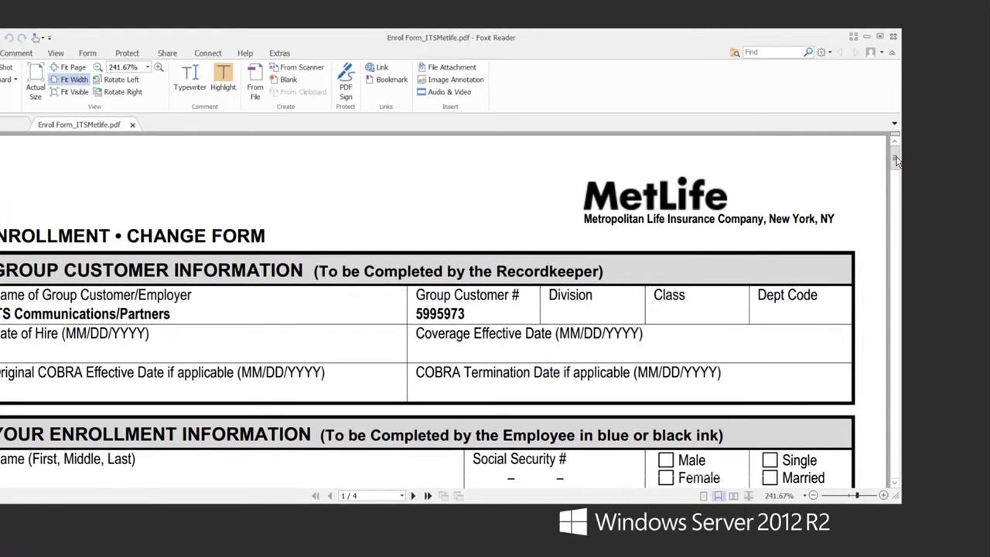
left_click_drag(897, 176, 897, 259)
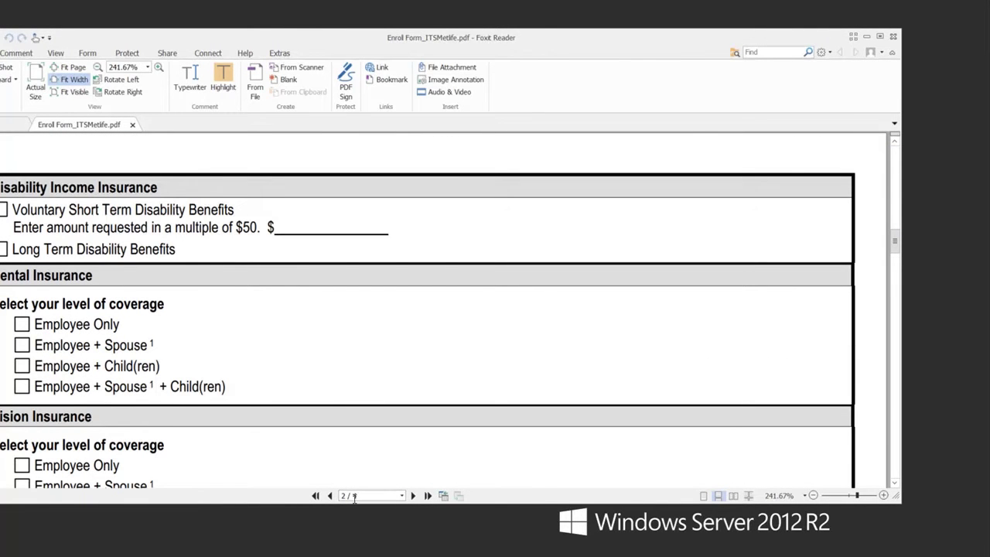
left_click(893, 38)
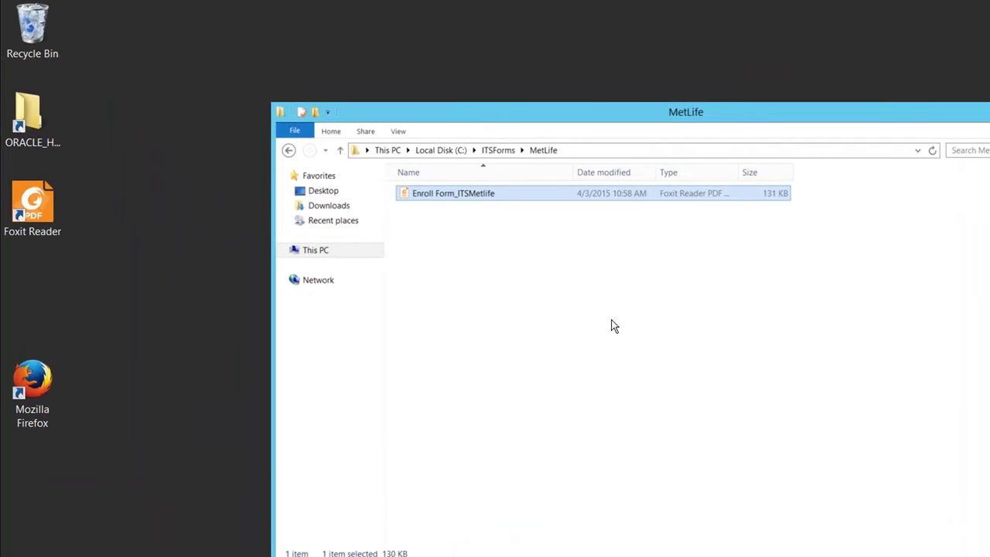
Reopen the Enroll Form_ITSMetlife PDF, view the reader's file options and close the reader
double_click(432, 195)
left_click(87, 72)
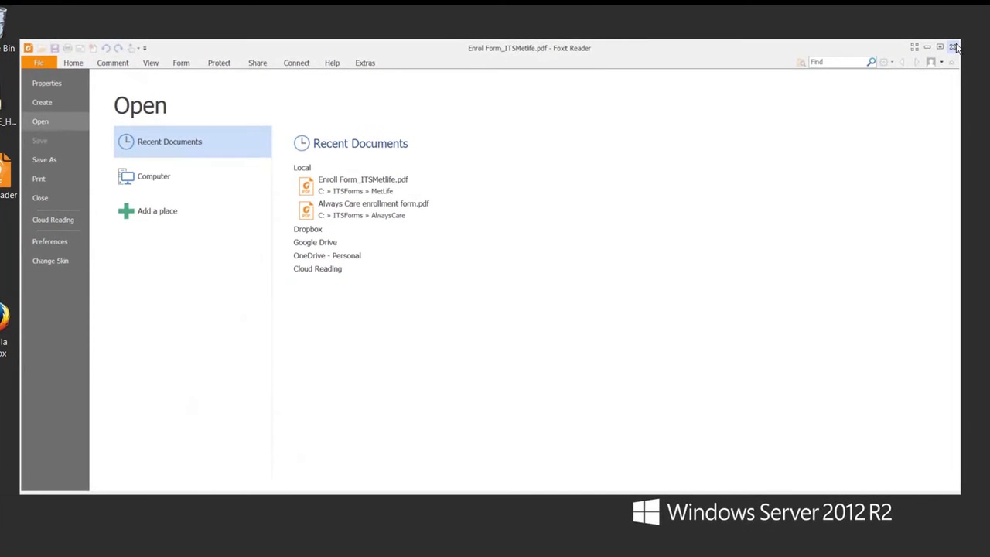
left_click(956, 47)
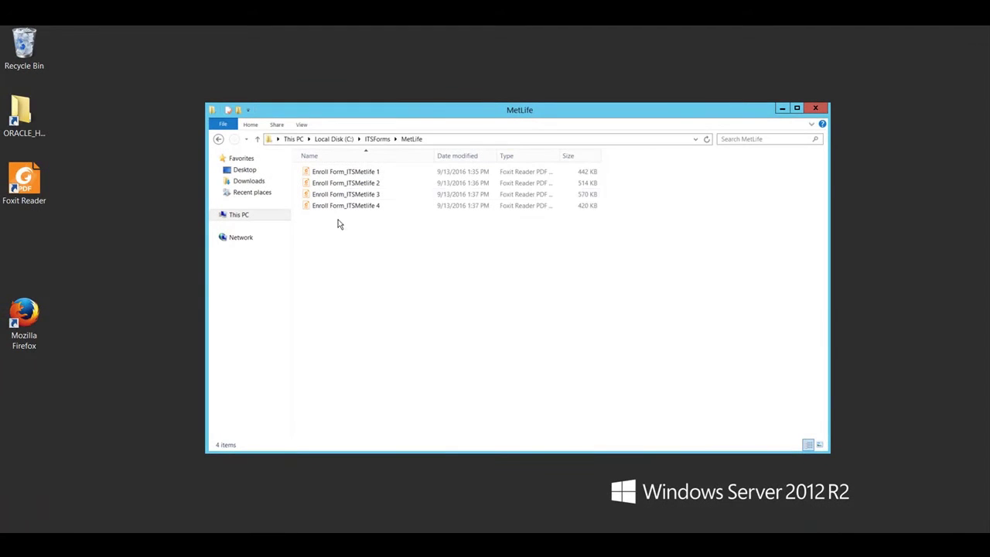
Inspect the single-page PDFs Enroll Form_ITSMetlife 1 and Enroll Form_ITSMetlife 2, closing each after viewing
left_click(319, 177)
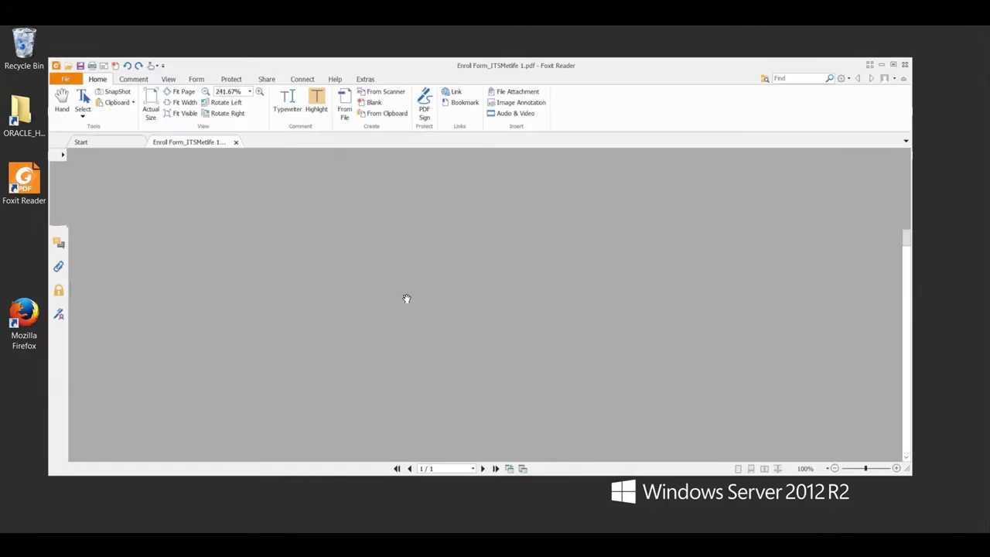
scroll(460, 323, "down", 5)
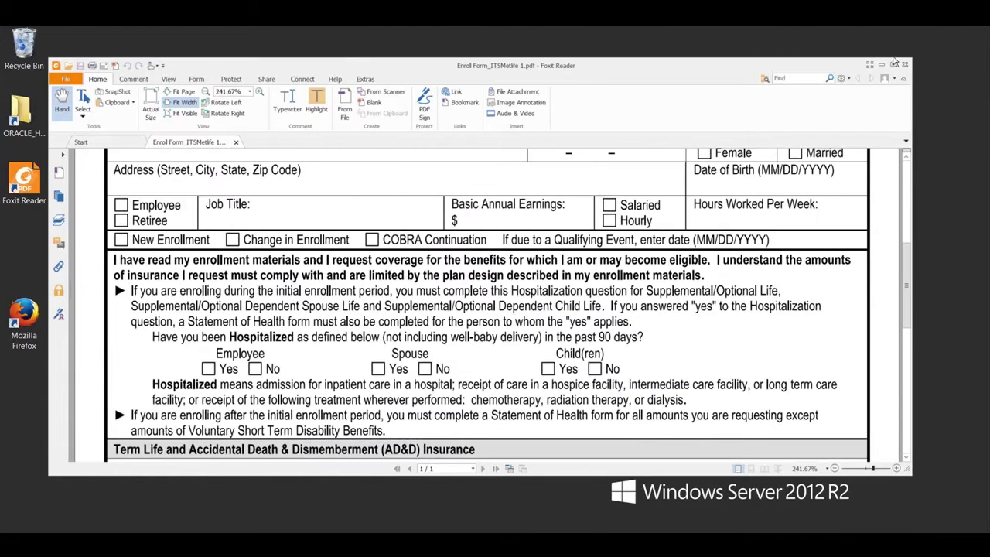
left_click(906, 65)
double_click(318, 184)
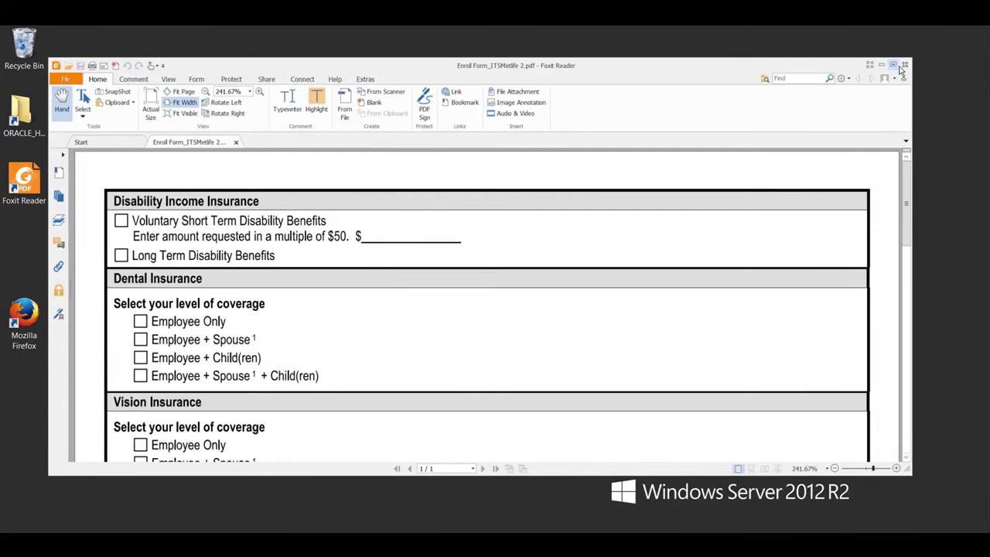
left_click(905, 65)
Return to the ITSForms folder and compress the MetLife folder into a zip archive
left_click(371, 140)
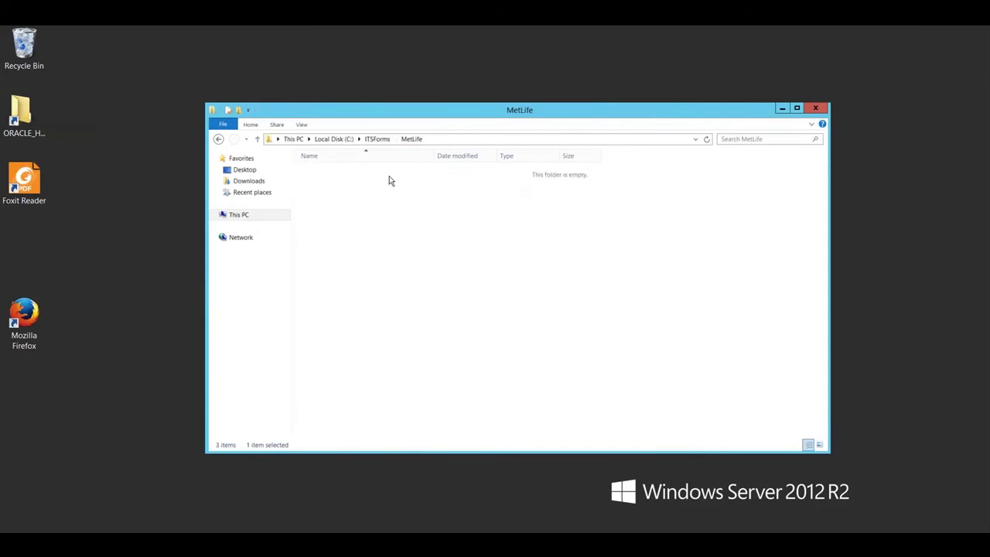
right_click(318, 186)
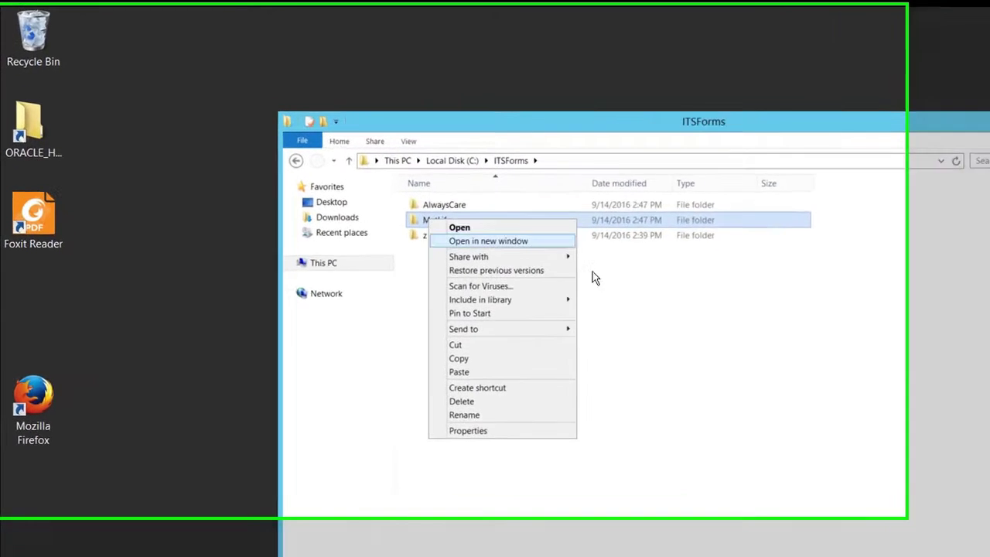
mouse_move(386, 269)
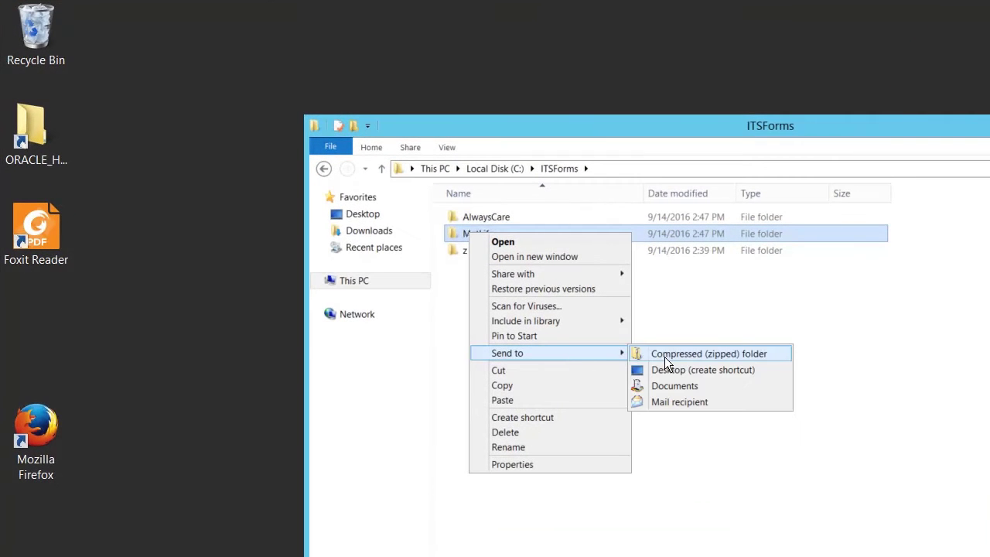
left_click(664, 354)
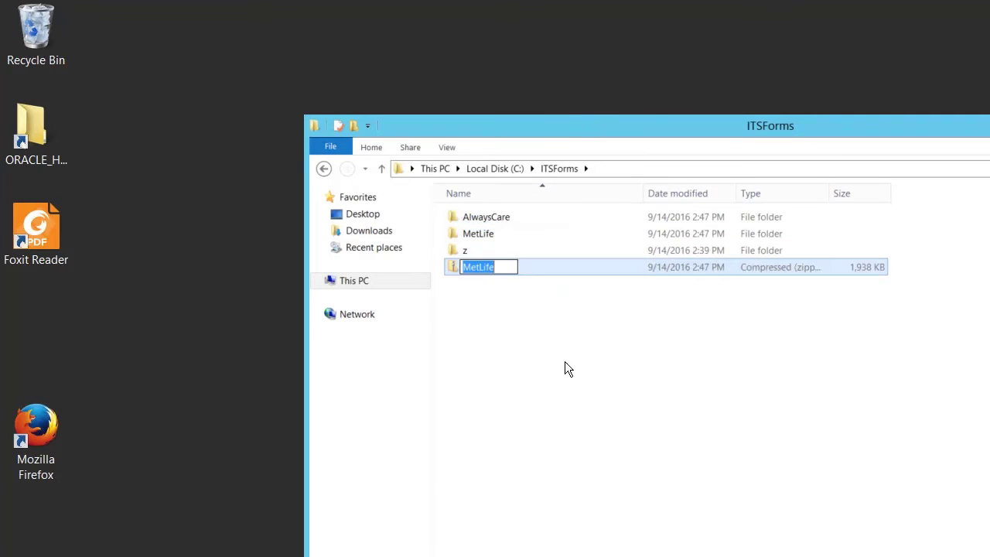
Compress the AlwaysCare folder into a zip archive in ITSForms, keeping the default name
left_click(480, 218)
right_click(479, 217)
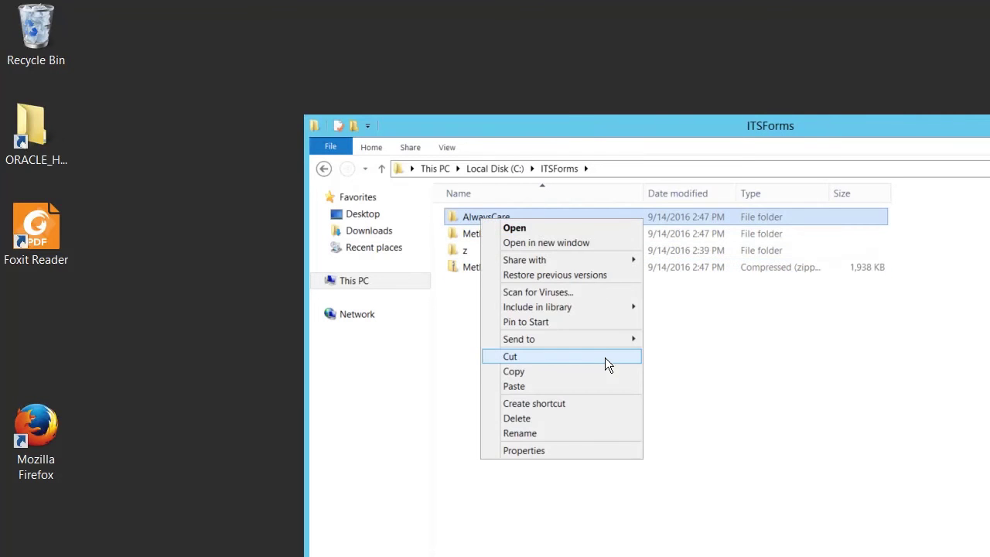
mouse_move(624, 343)
left_click(657, 339)
left_click(592, 430)
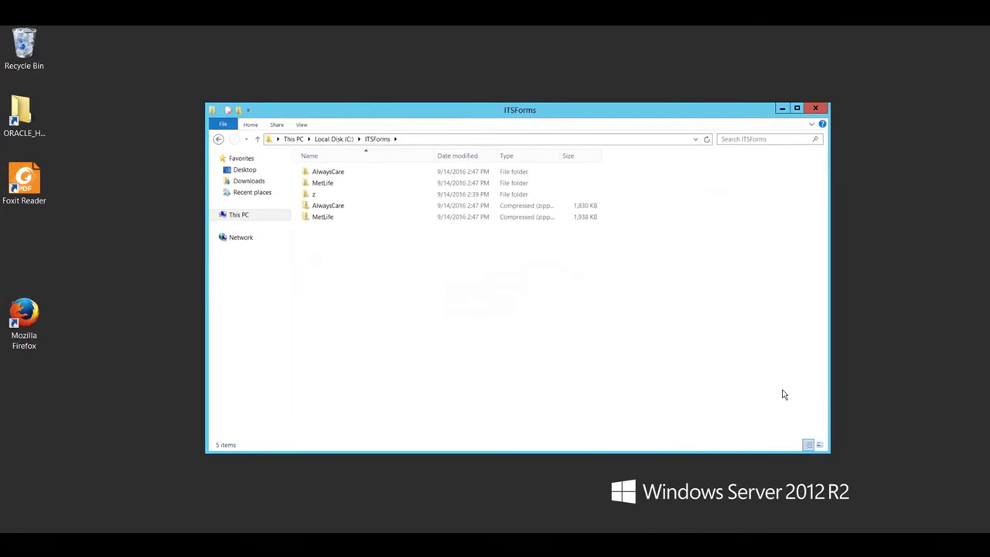
Switch to Symantec Data Loss Prevention in Firefox and open the Form Recognition data profiles
double_click(29, 315)
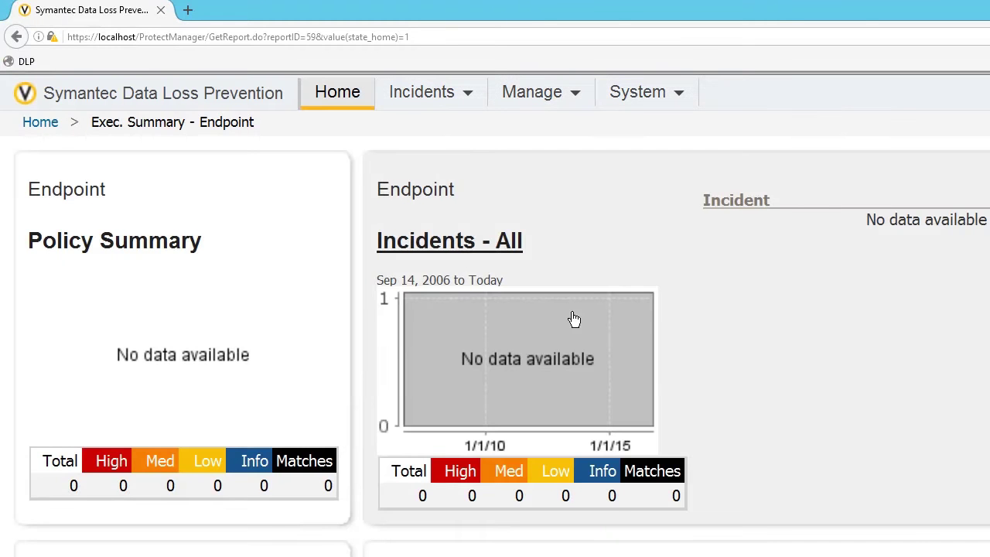
left_click(565, 105)
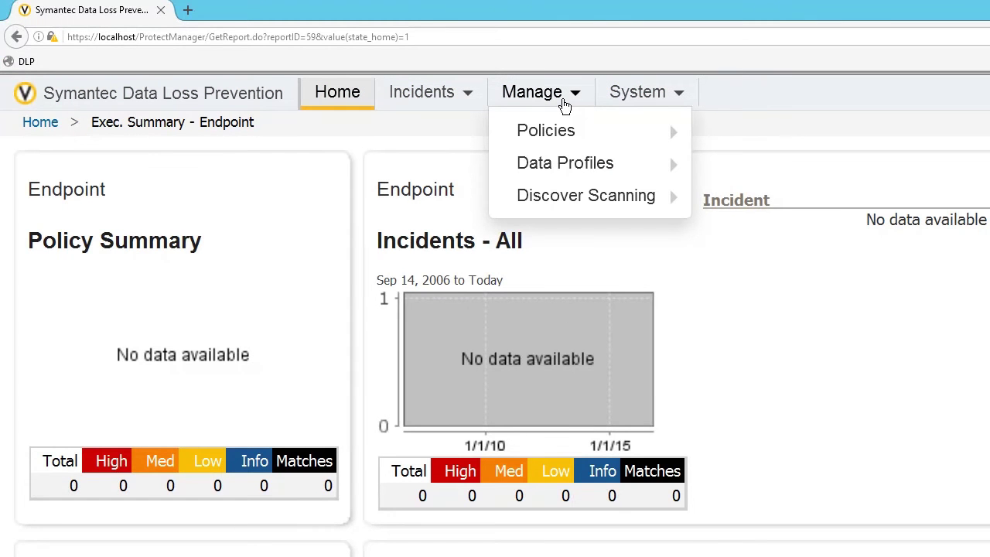
mouse_move(563, 167)
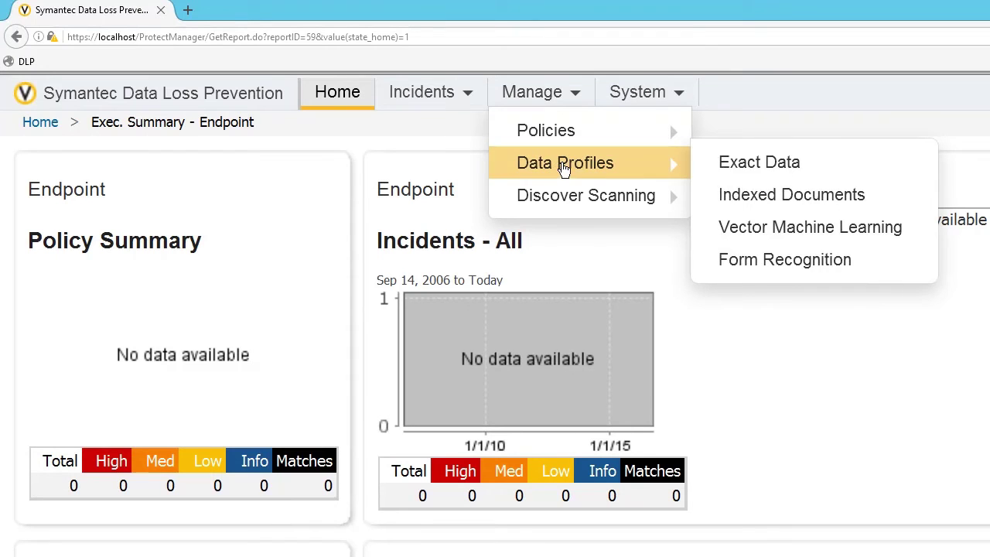
left_click(795, 259)
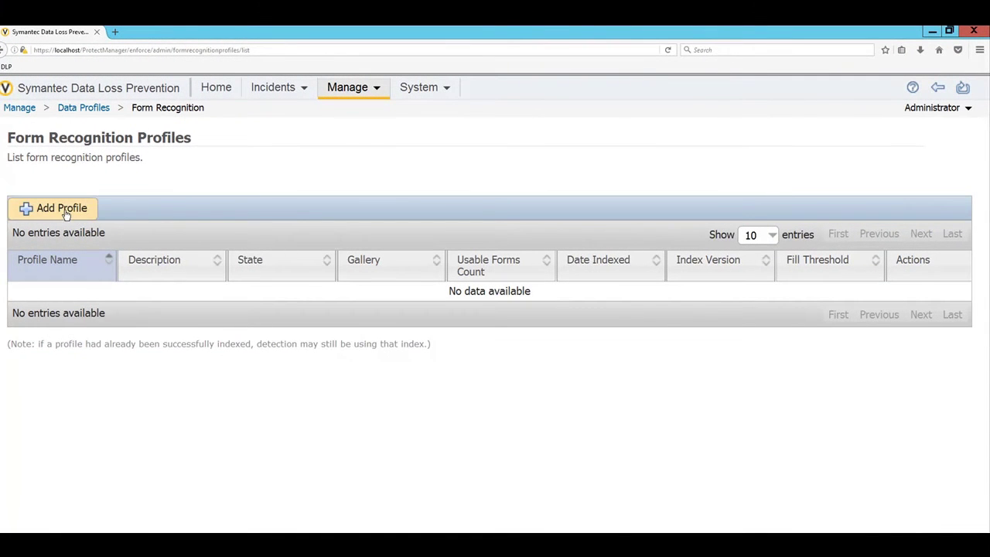
Add and save a form recognition profile named "MetLife Forms" with MetLife.zip as its gallery archive
left_click(65, 213)
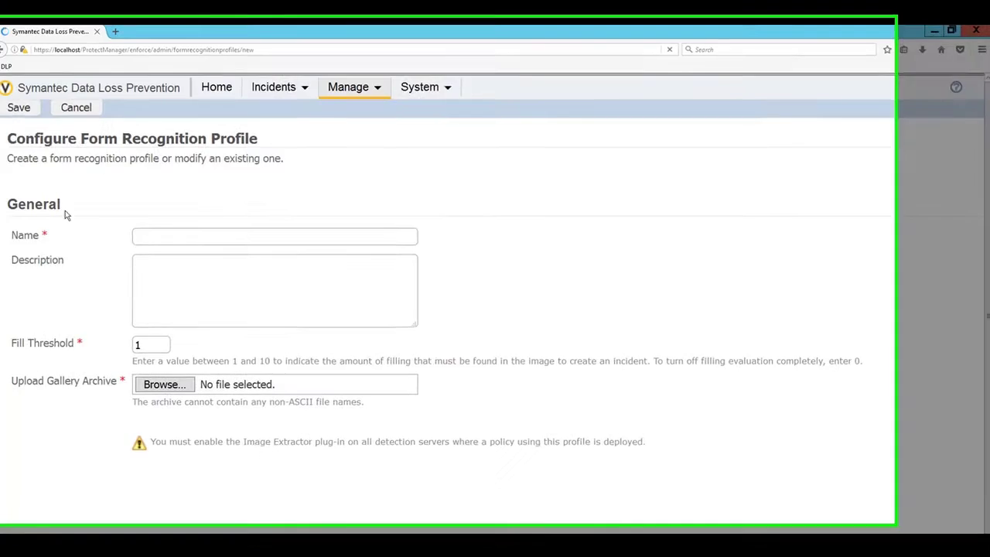
left_click(162, 251)
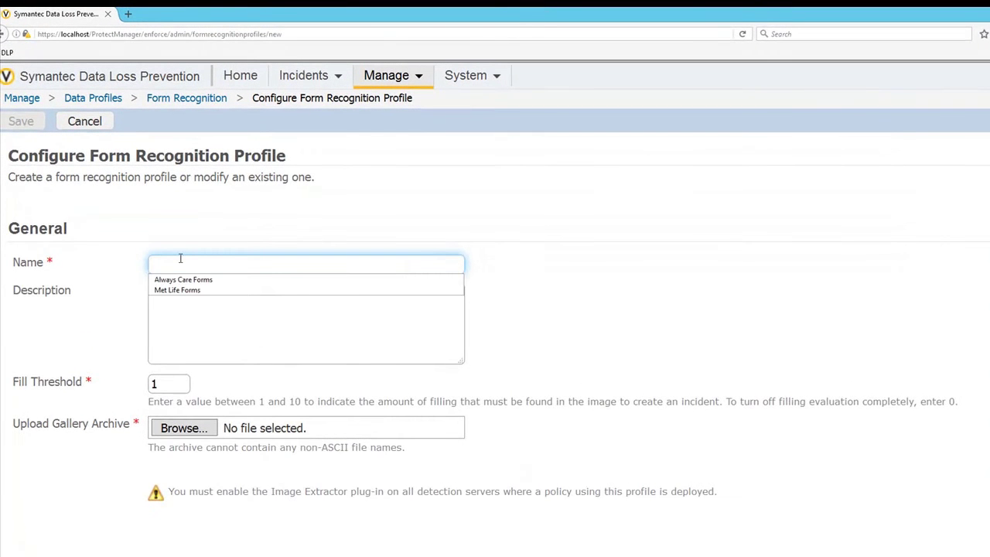
type("MetLif")
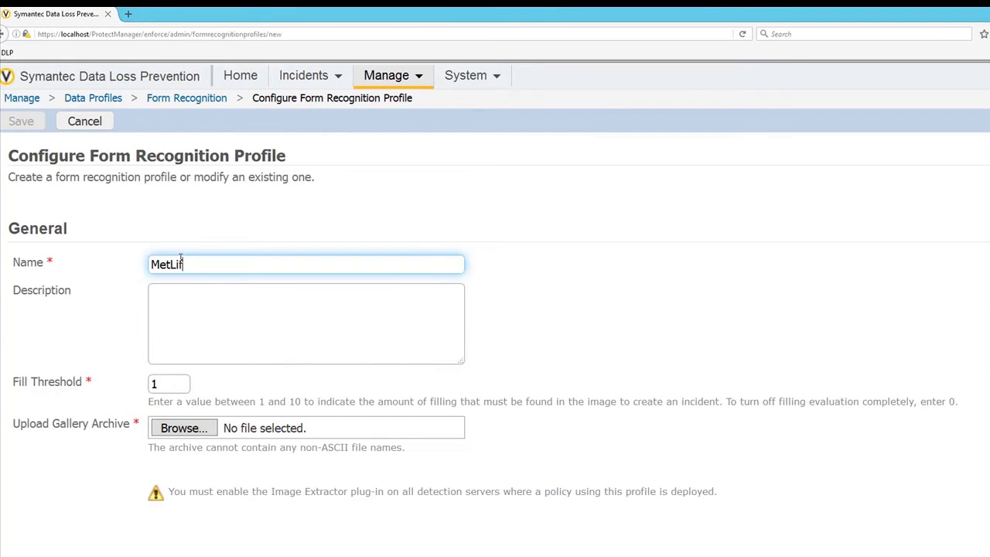
type("e Forms")
left_click(191, 435)
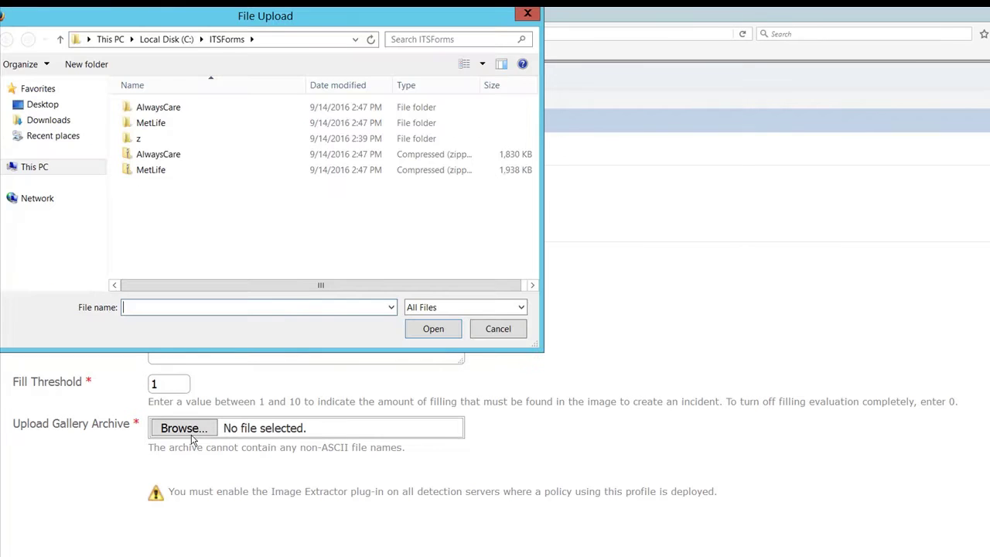
left_click(149, 171)
left_click(426, 330)
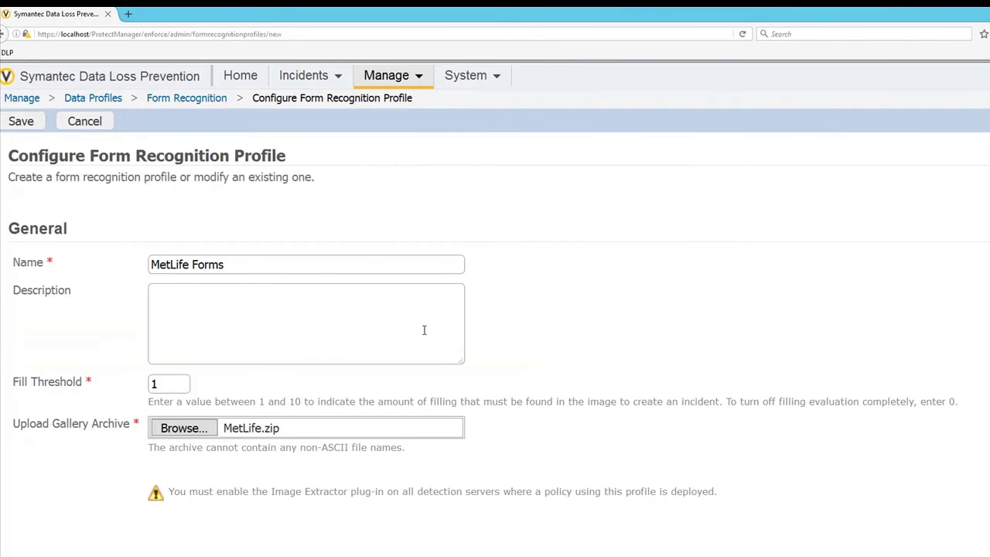
left_click(25, 123)
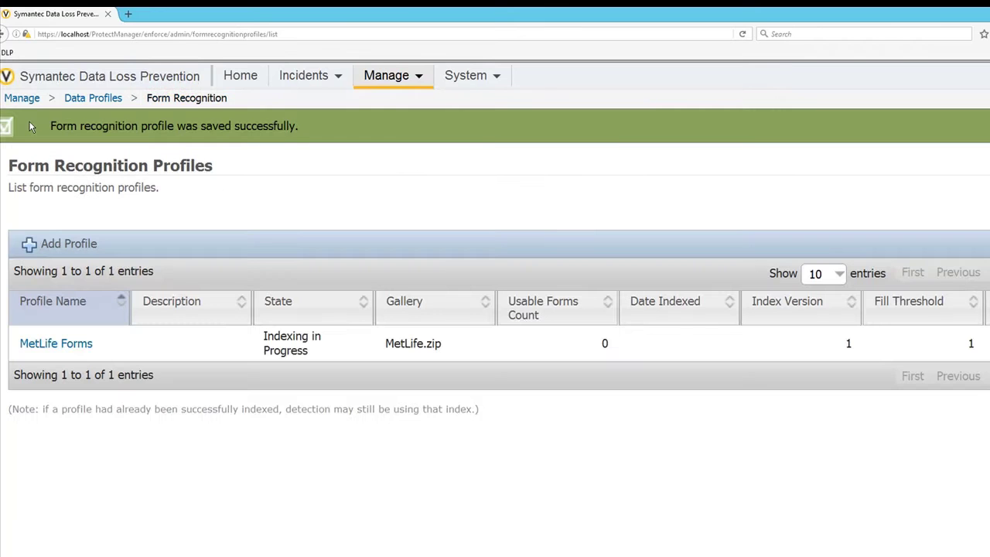
Add and save a form recognition profile named "Always Care Forms" with AlwaysCare.zip as its gallery archive
left_click(53, 247)
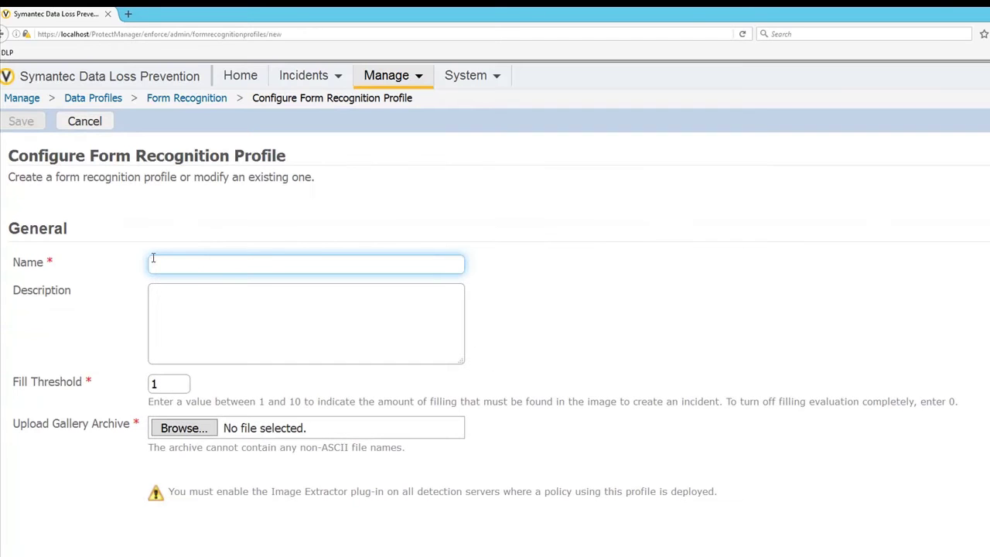
left_click(185, 427)
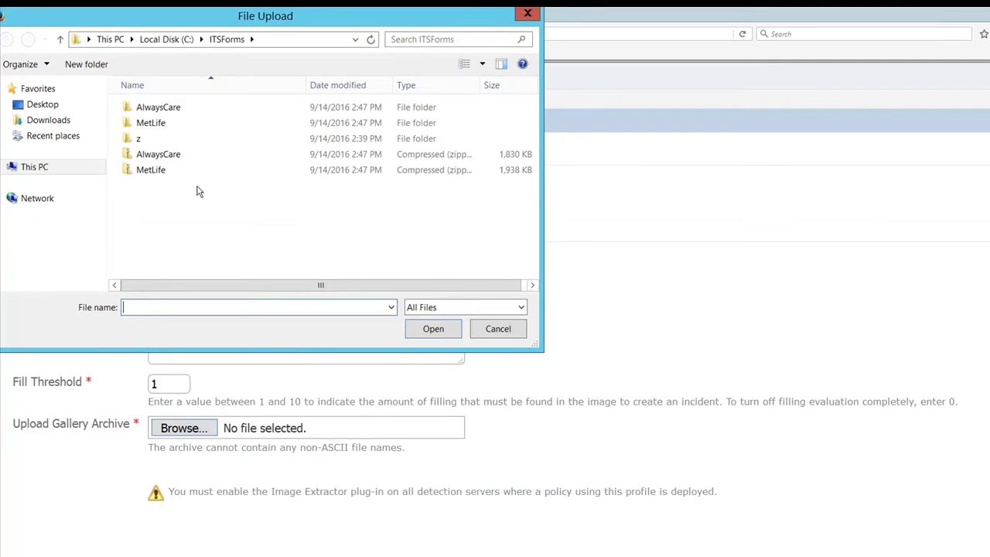
left_click(159, 160)
left_click(429, 332)
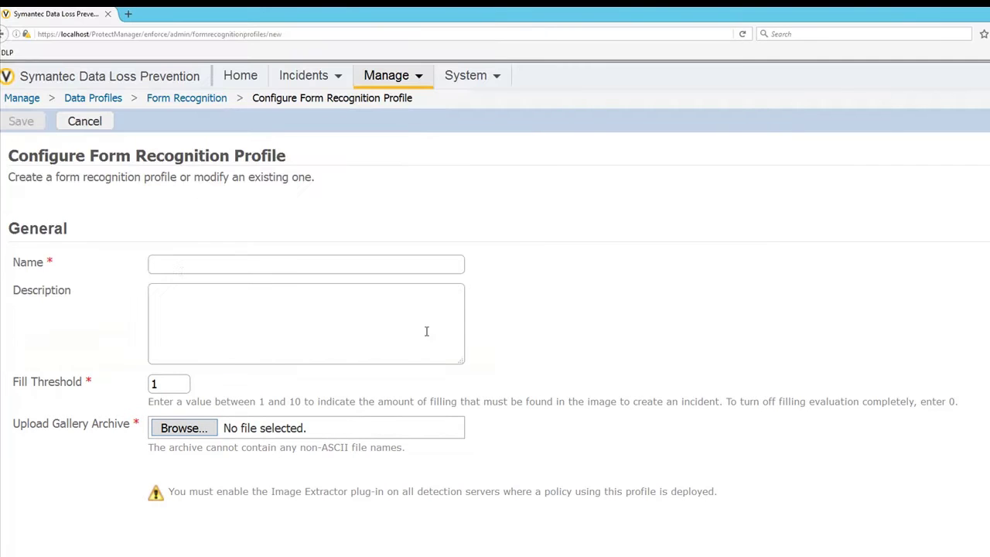
left_click(182, 271)
type("Always Care For")
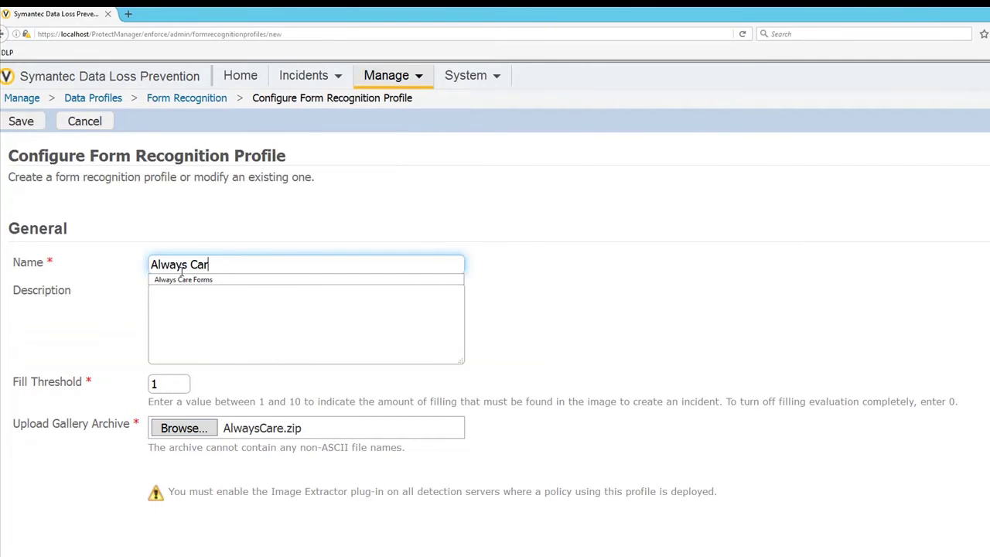
type("ms")
left_click(24, 125)
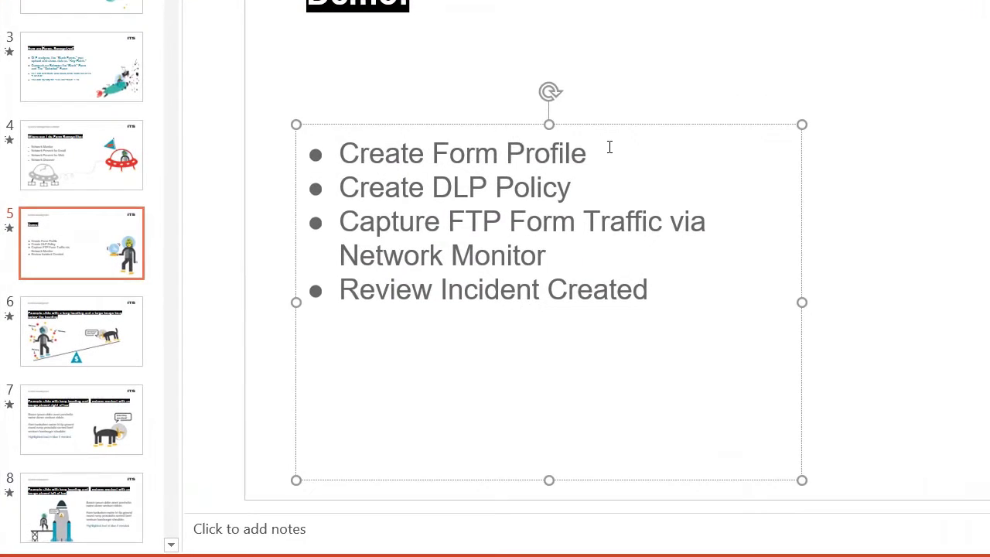
Switch to PowerPoint and highlight the "Create Form Profile" bullet on the Demo slide
left_click_drag(610, 147, 380, 157)
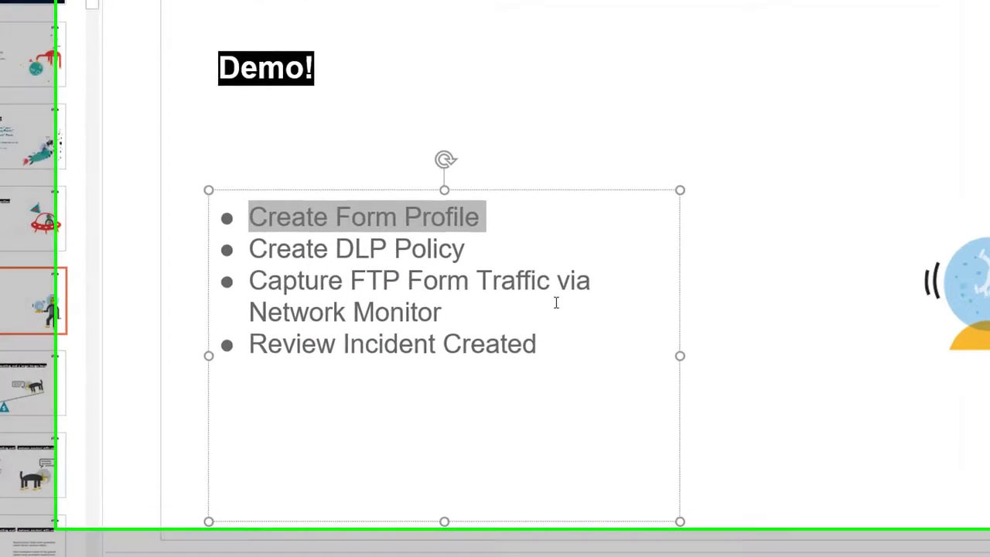
key("Left")
type("f")
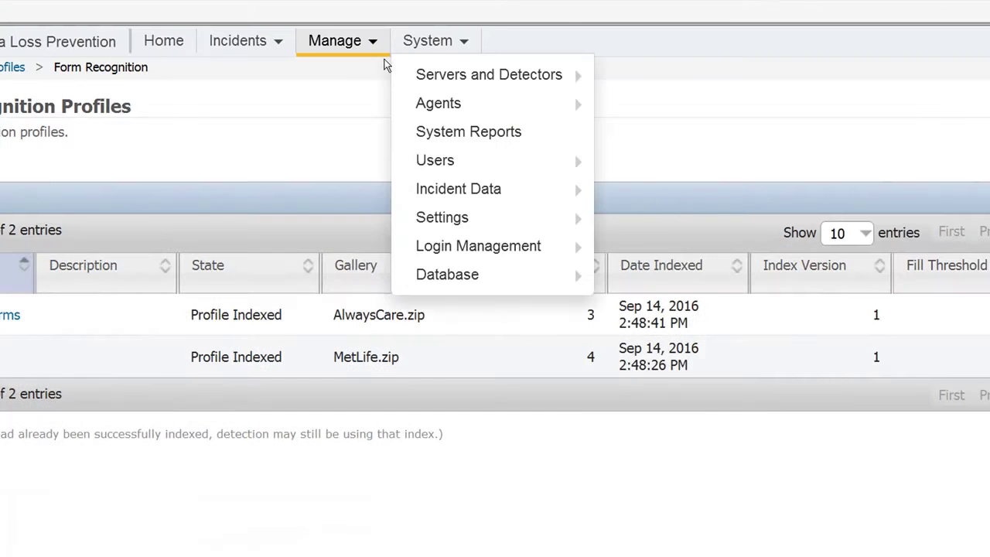
Switch to the policy list in Symantec Data Loss Prevention and add a blank policy named "MetLife Form"
mouse_move(350, 54)
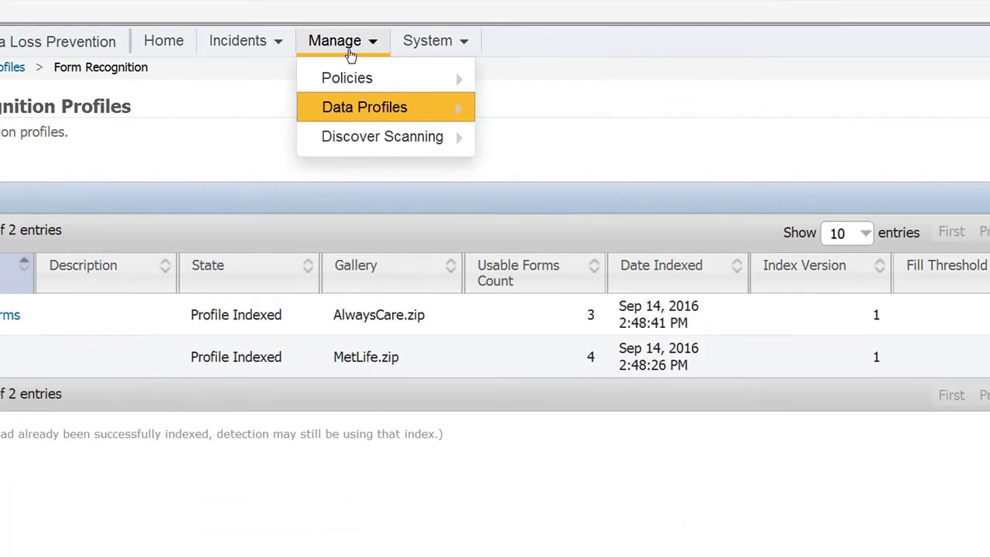
mouse_move(347, 103)
left_click(480, 116)
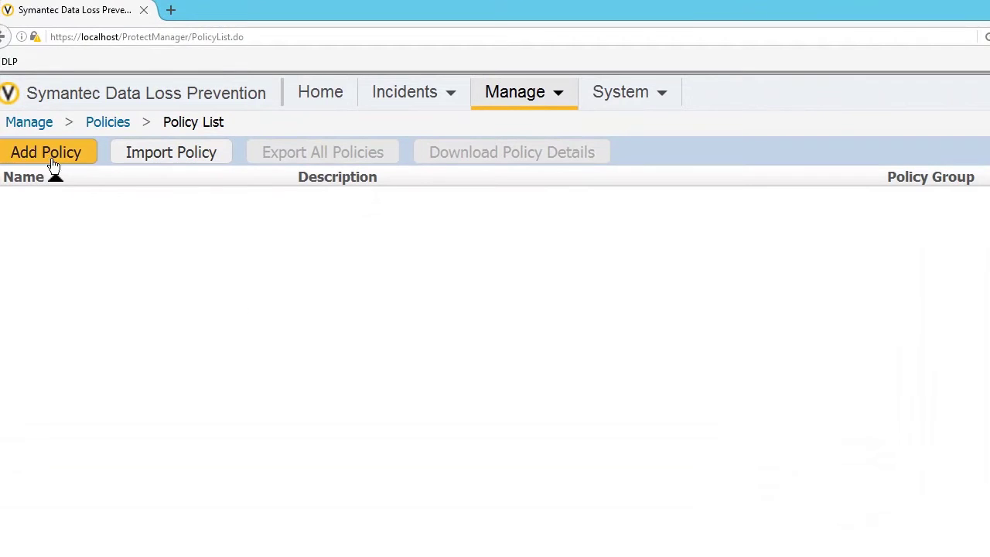
left_click(52, 164)
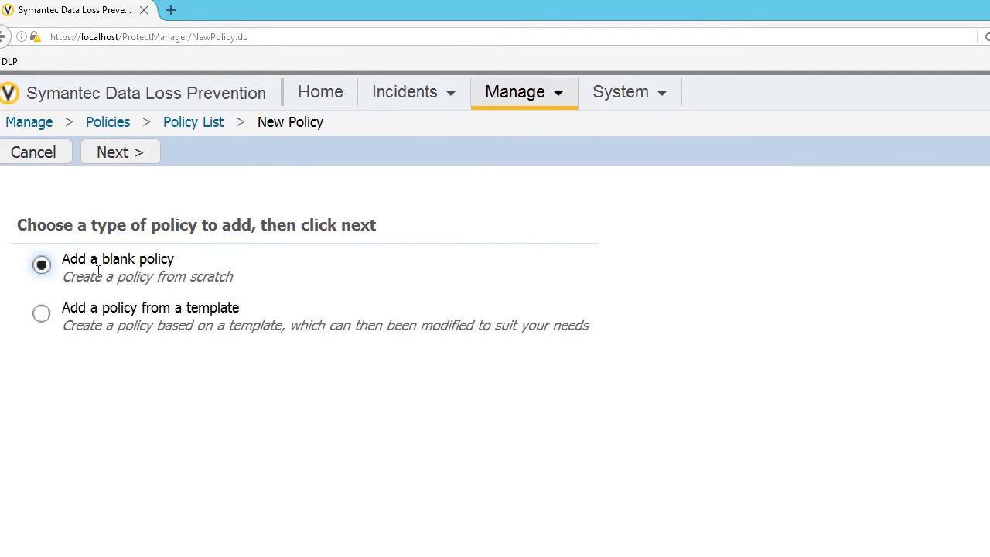
left_click(116, 158)
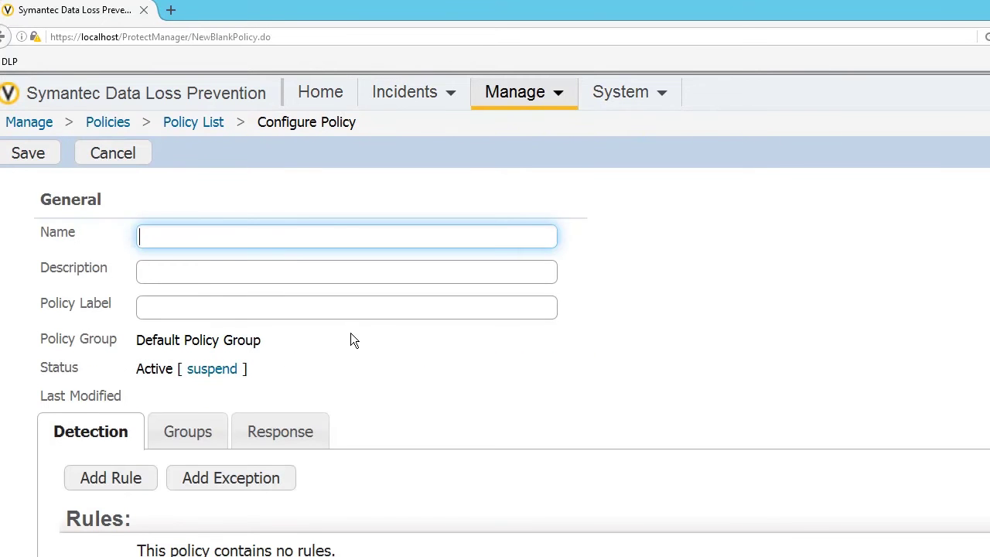
type("MetLife Form")
key("Tab")
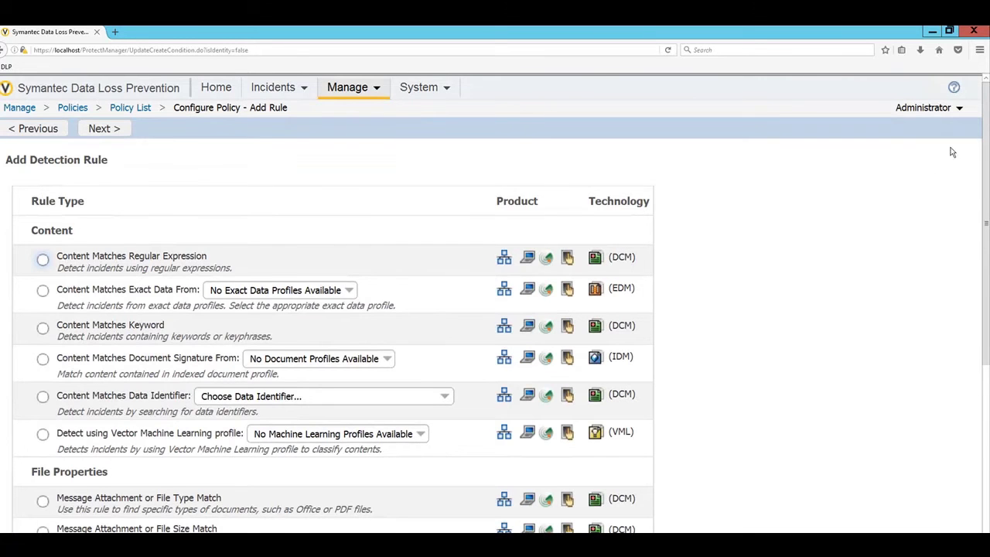
Add a detection rule to the policy that uses the "MetLife Forms" form recognition profile
scroll(955, 263, "down", 5)
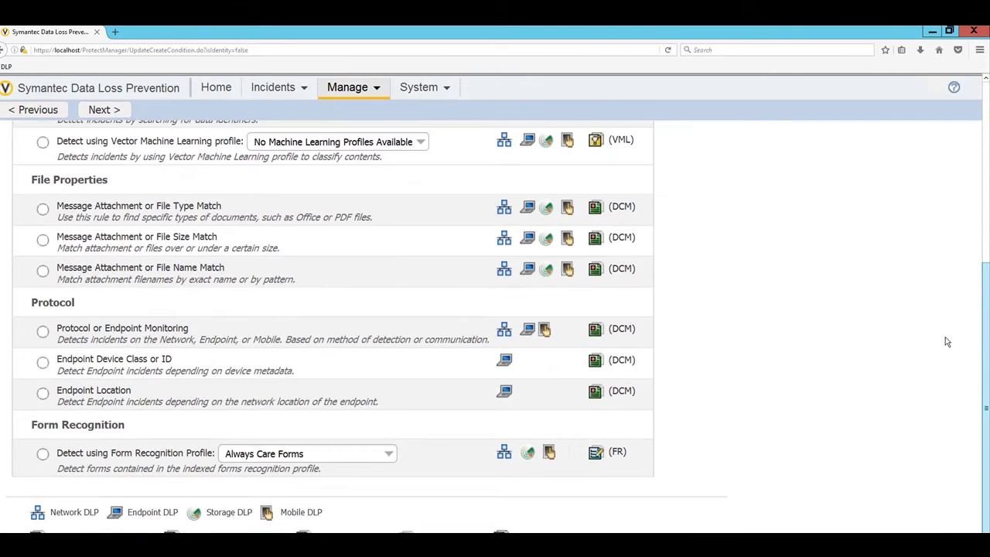
triple_click(82, 422)
left_click(296, 462)
left_click(43, 455)
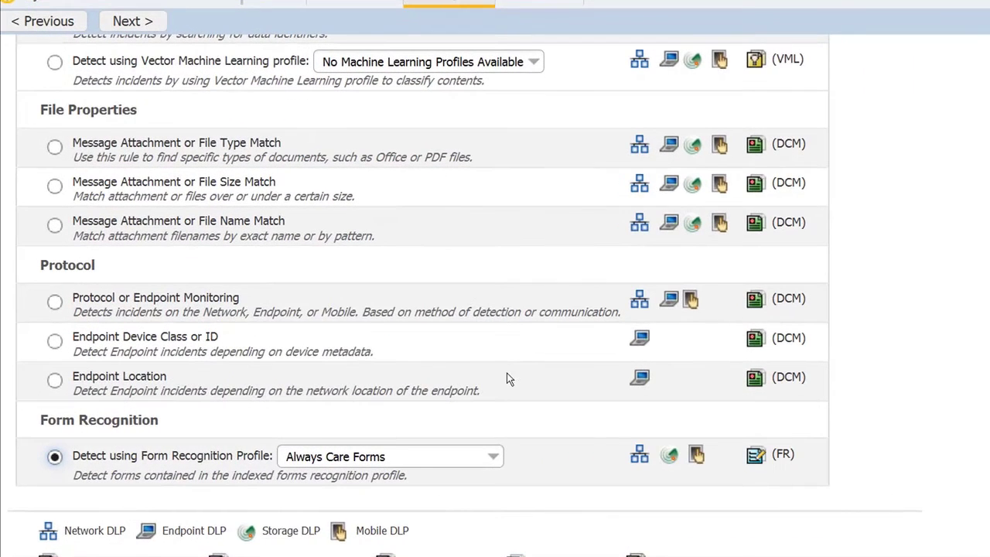
left_click(421, 457)
left_click(367, 525)
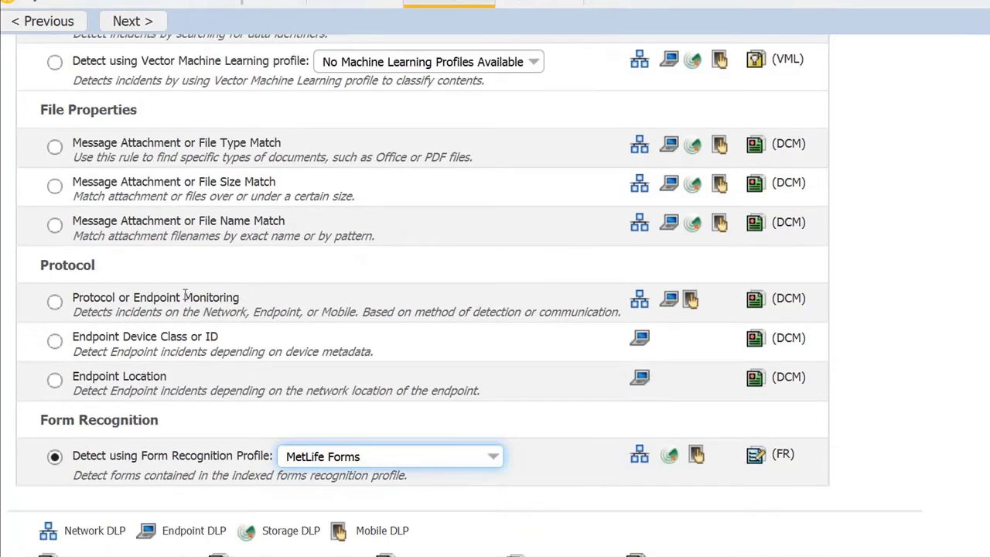
scroll(173, 303, "up", 5)
left_click(132, 44)
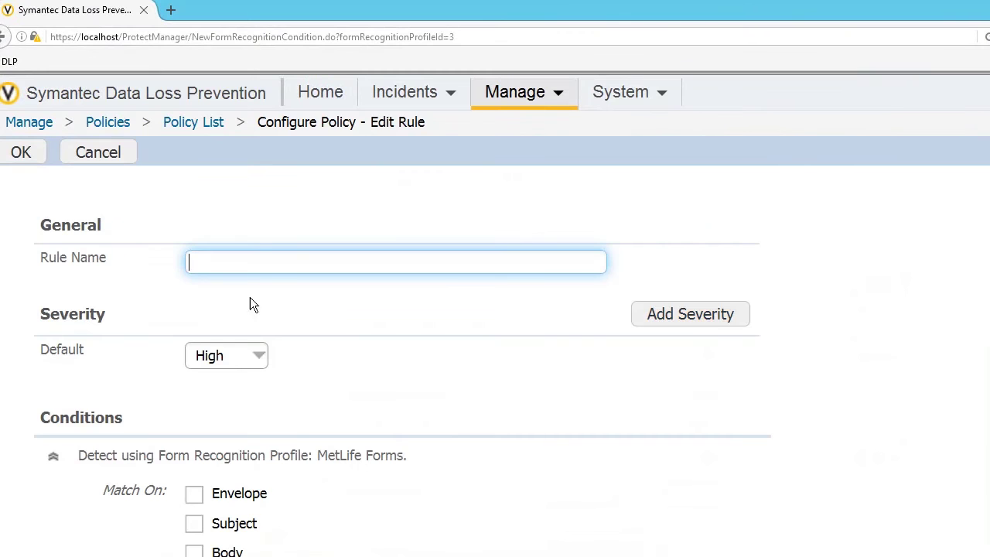
Name the rule "Met Life Form", accept it and save the policy
left_click(244, 254)
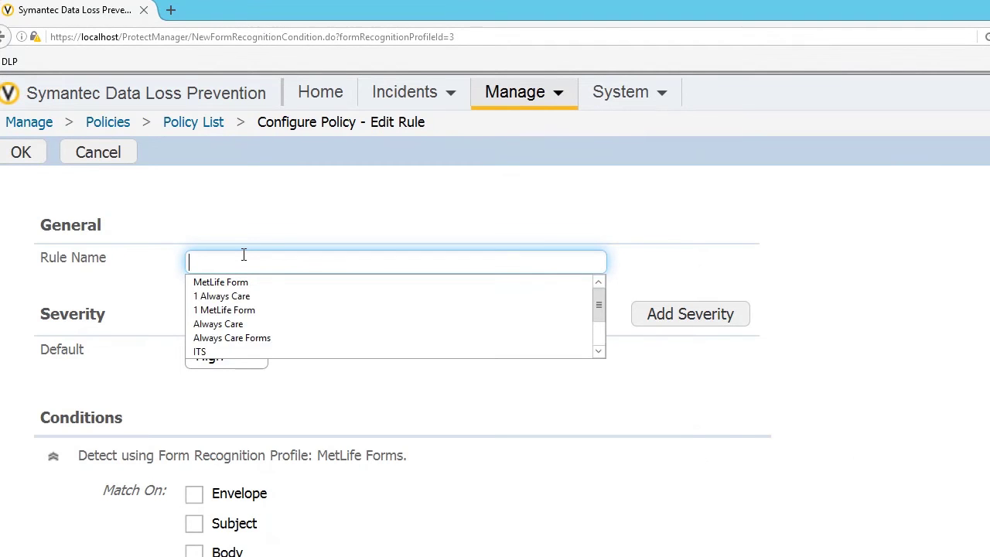
type("Met Life Form")
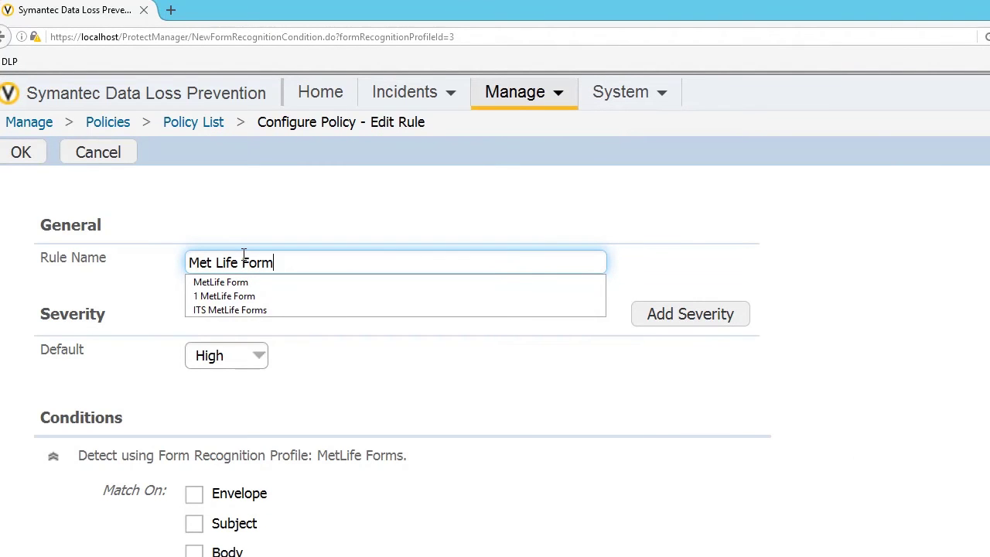
left_click(23, 153)
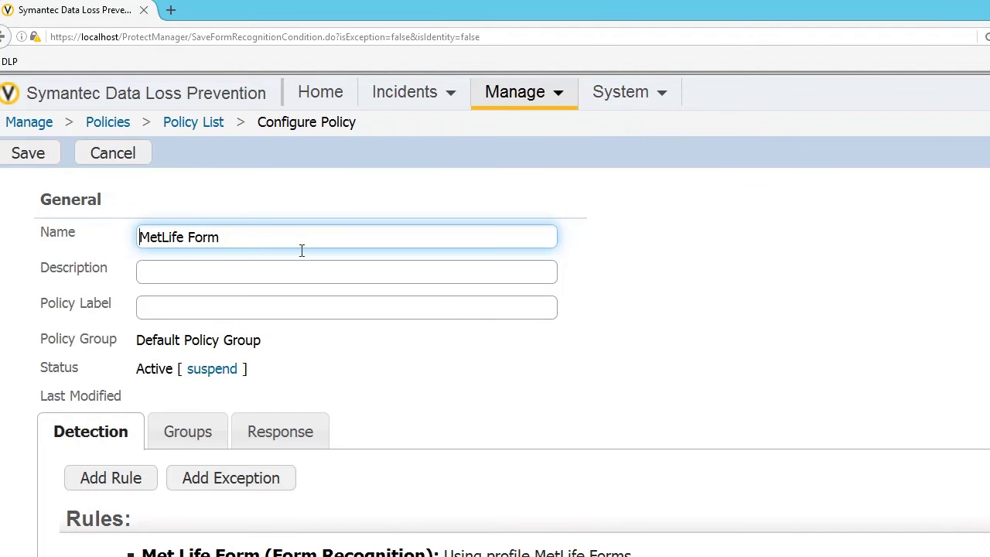
left_click(31, 155)
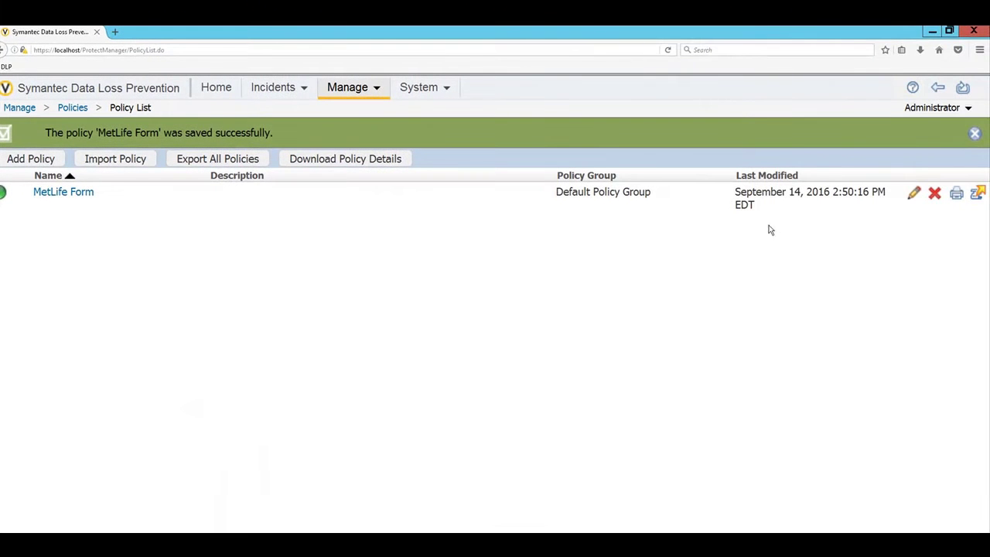
Add another blank policy named "Always Care Forms"
left_click(31, 159)
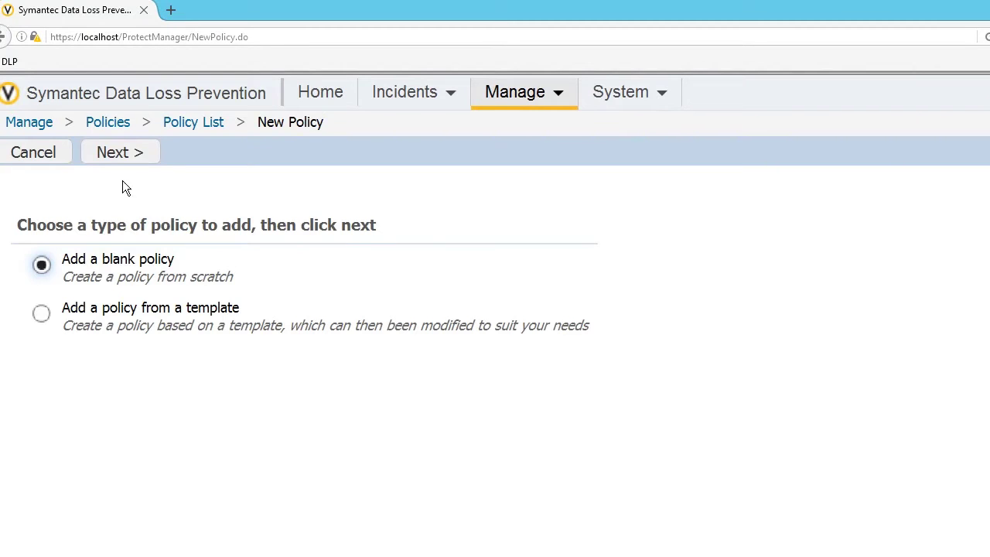
left_click(110, 157)
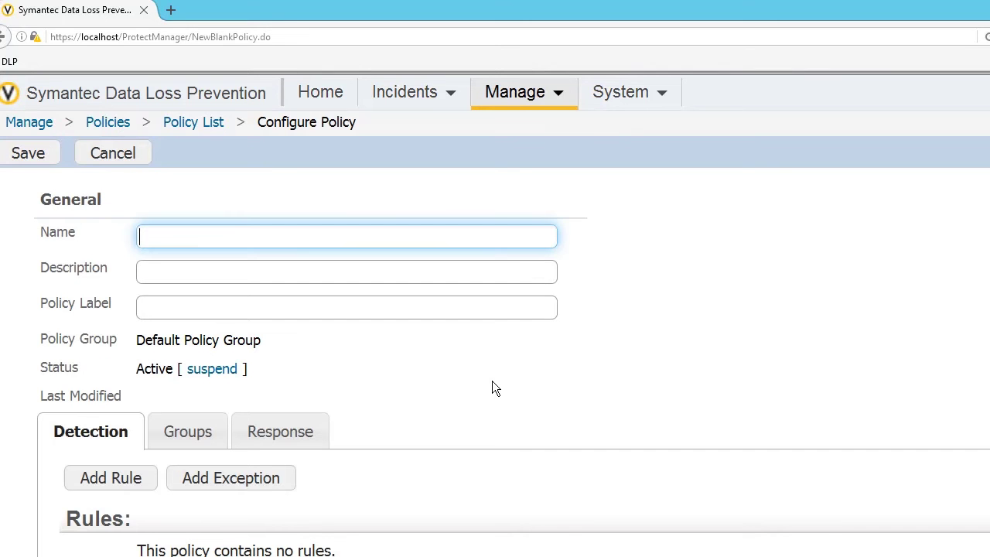
type("Always")
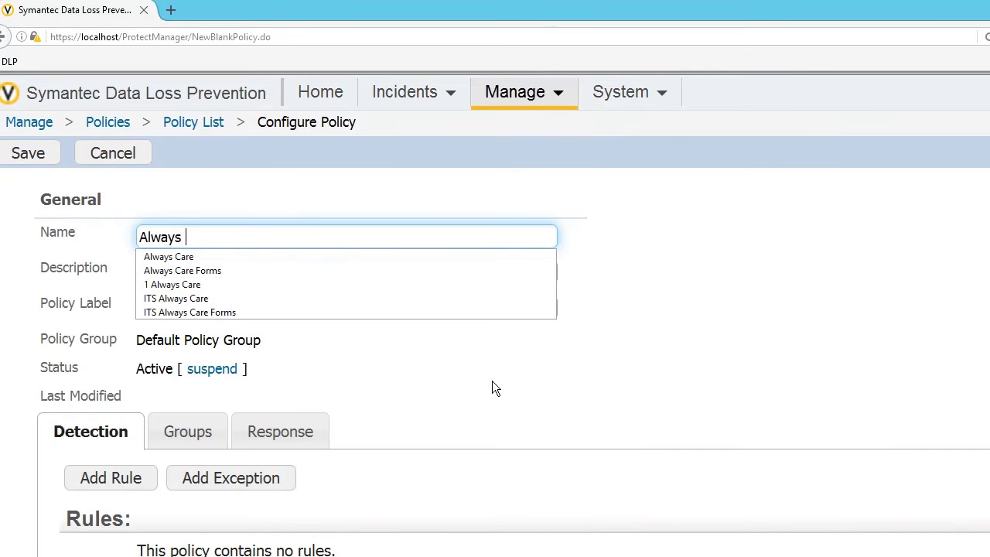
type("are Forms")
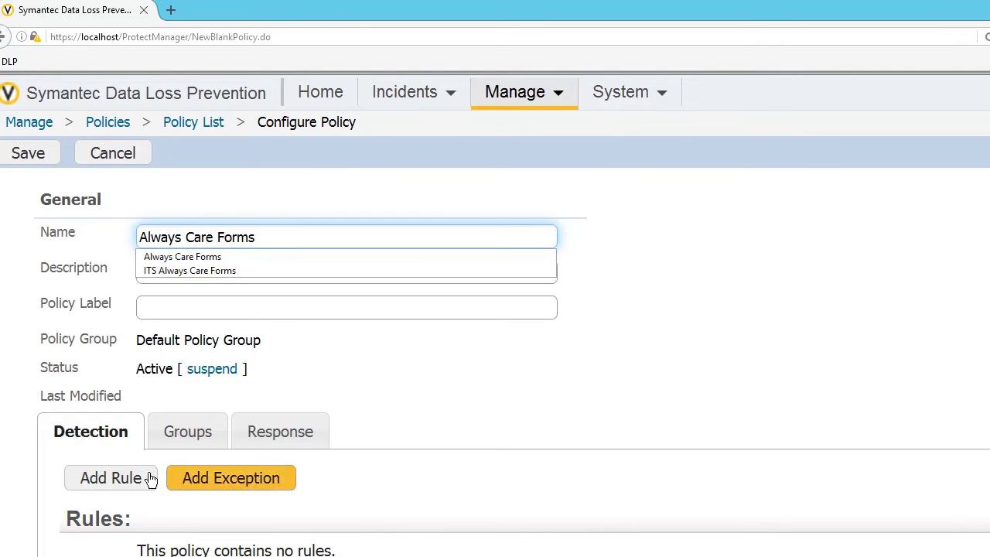
Add a detection rule to the policy that uses the "Always Care Forms" form recognition profile
left_click(133, 480)
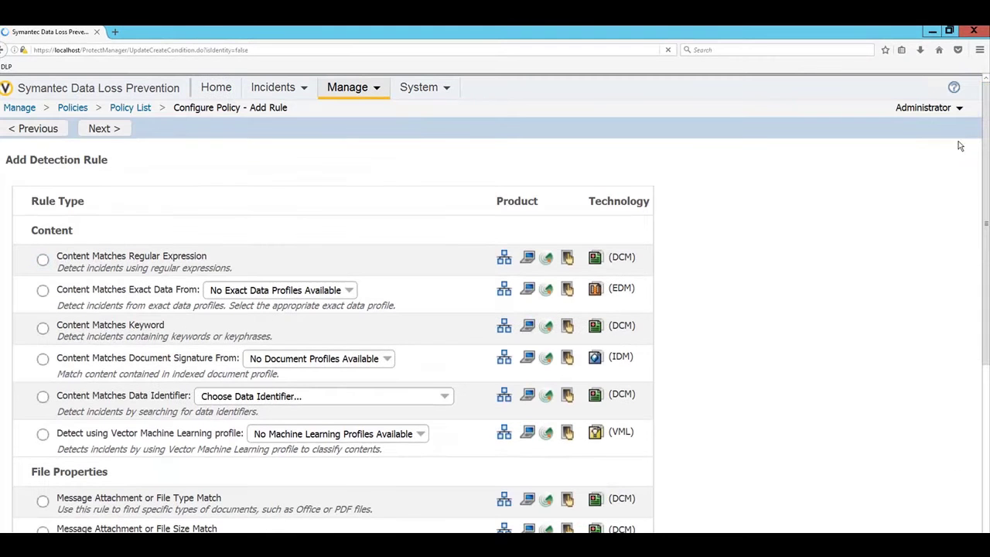
left_click_drag(985, 143, 968, 373)
left_click(308, 460)
left_click(264, 492)
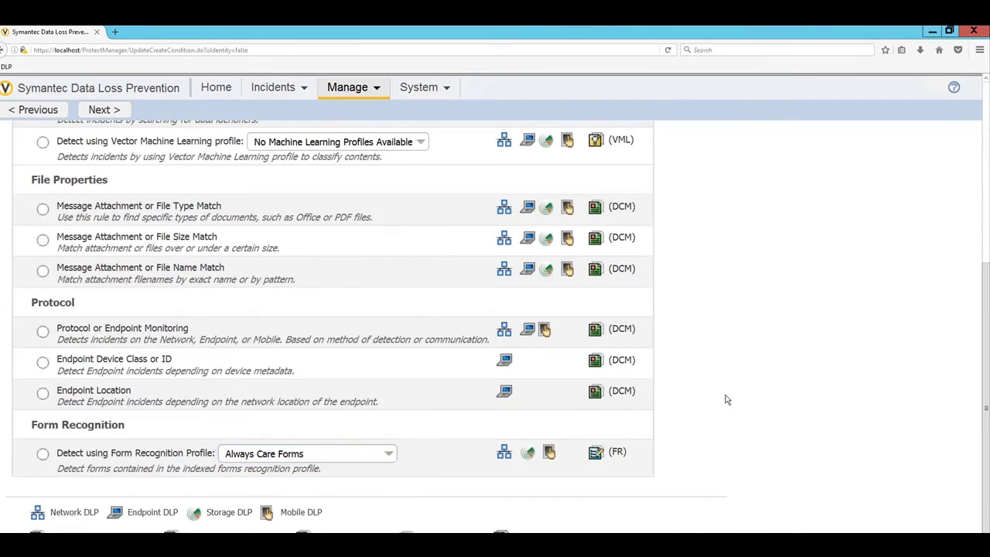
scroll(726, 399, "up", 5)
left_click(112, 129)
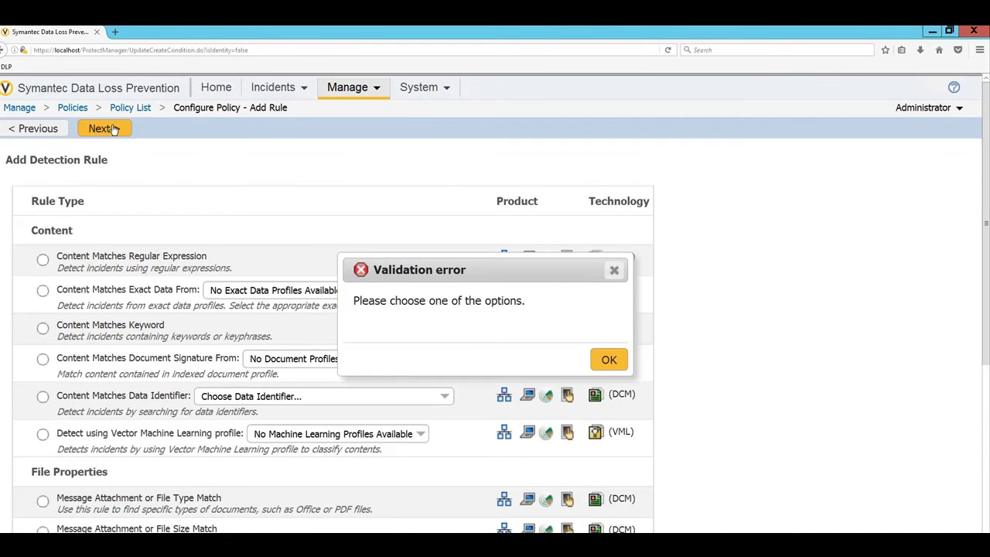
left_click(606, 359)
scroll(711, 379, "down", 5)
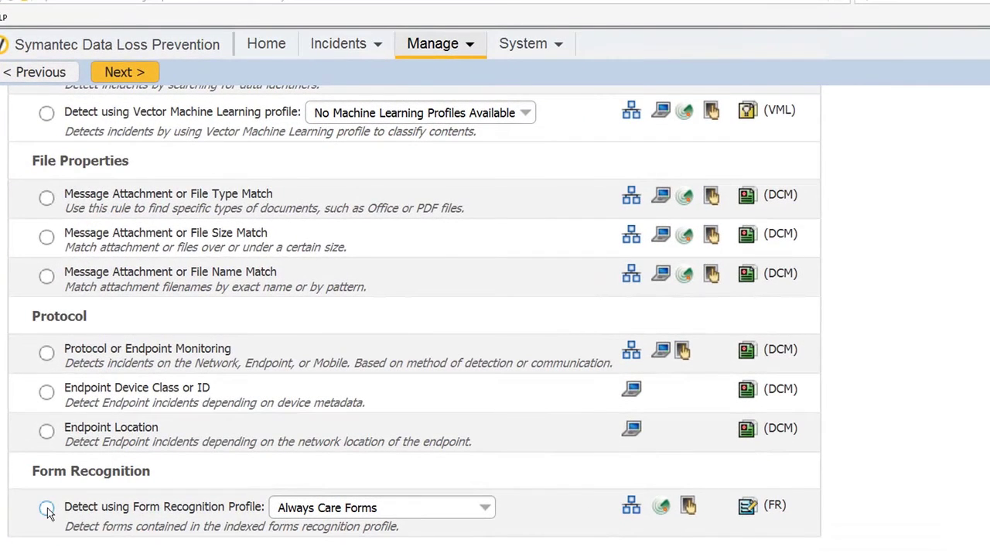
left_click(47, 509)
scroll(928, 451, "up", 5)
left_click(127, 95)
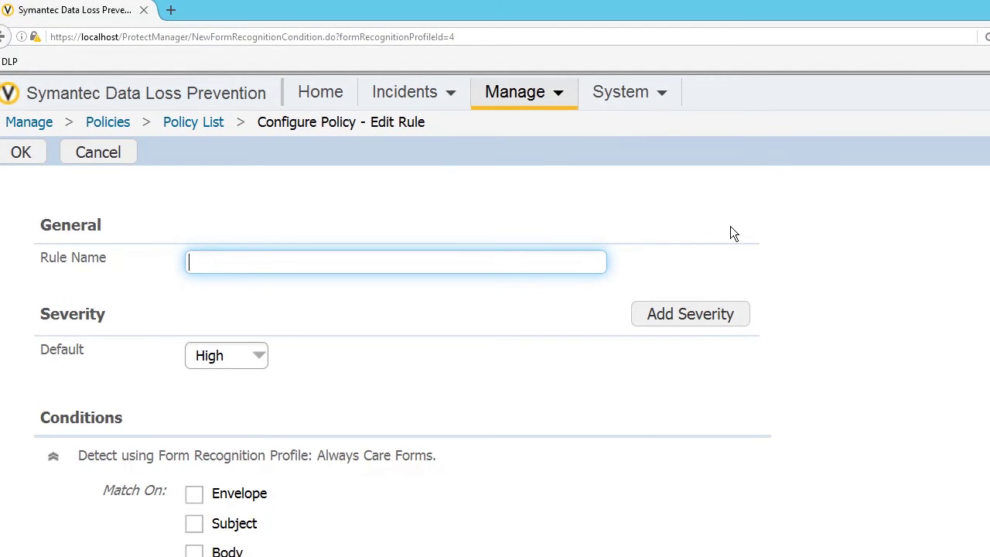
Name the detection rule "Always Care Forms" and accept it
type("Always Care ")
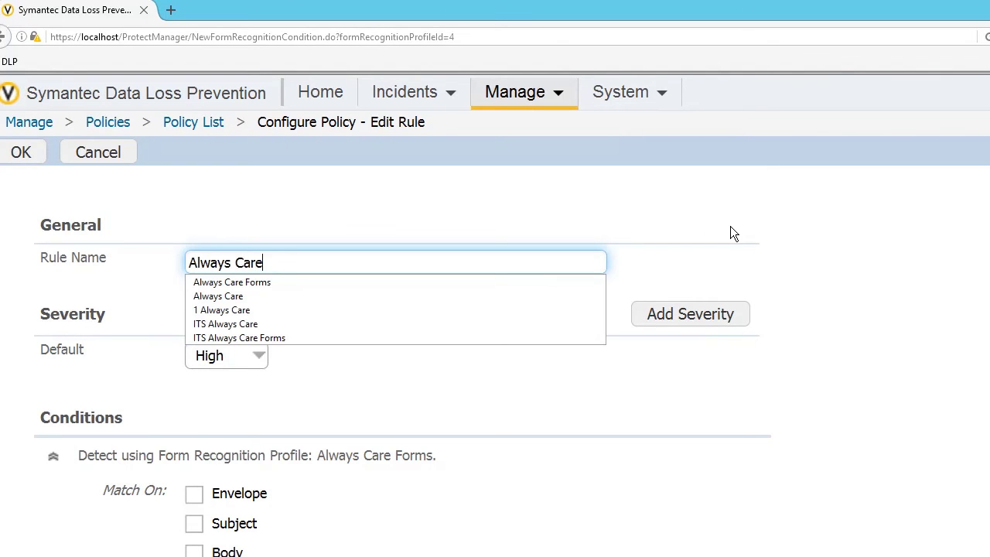
type("Forms")
left_click(23, 153)
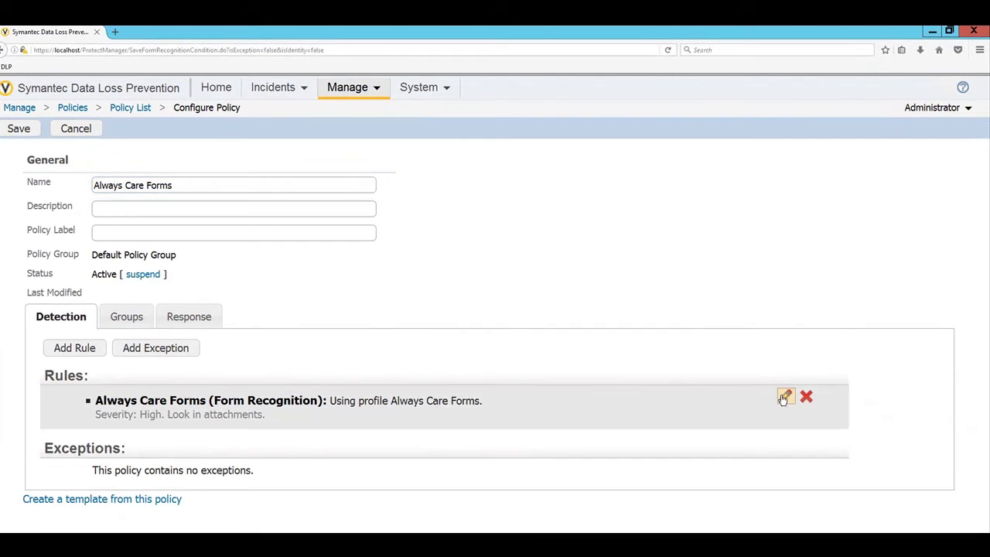
Reopen the Always Care Forms rule to review its default severity options, keep High, and save the policy
left_click(783, 397)
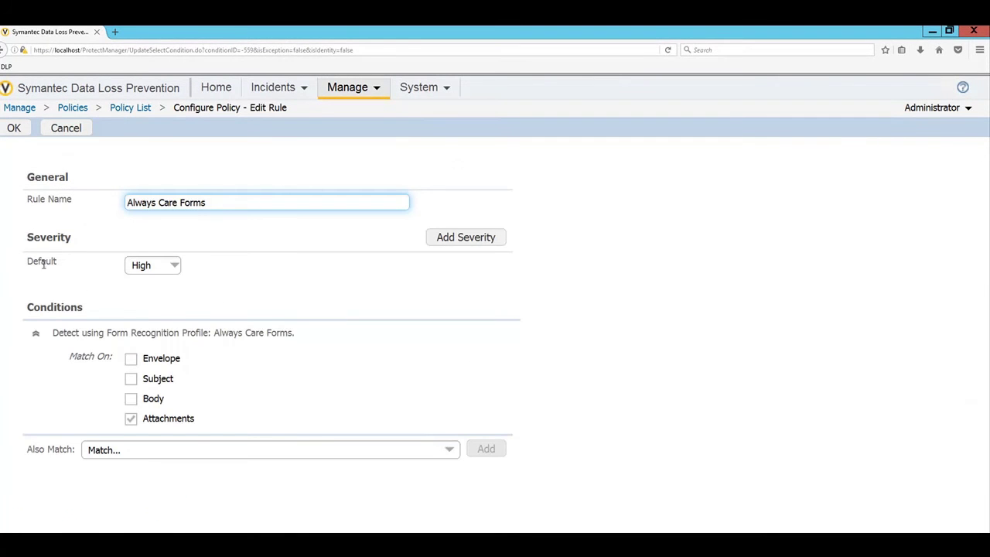
left_click(174, 266)
left_click(175, 267)
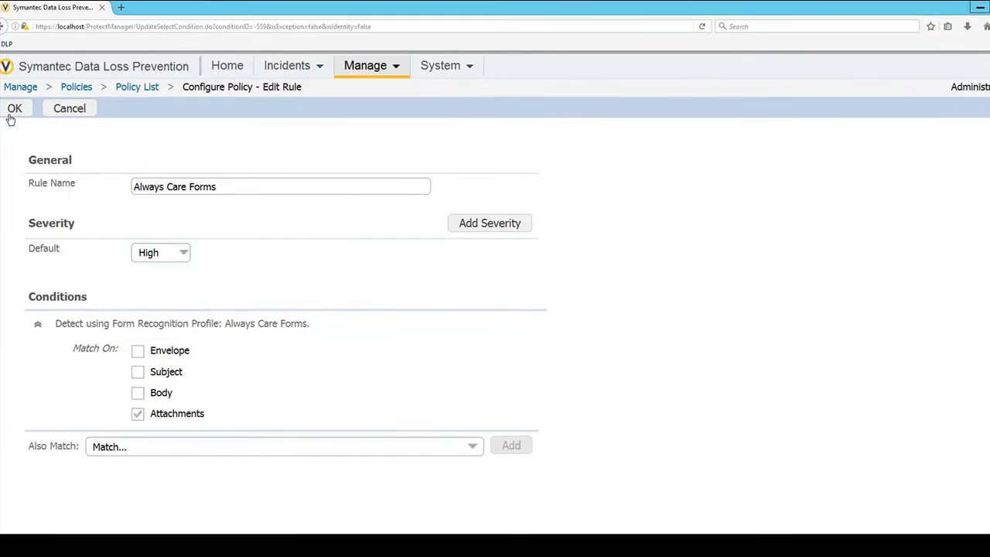
left_click(12, 113)
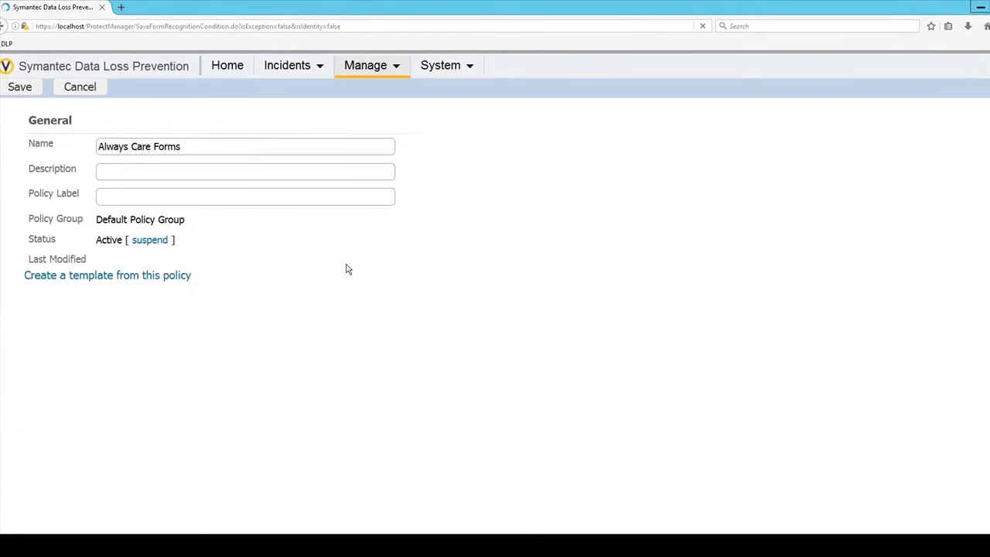
left_click(20, 108)
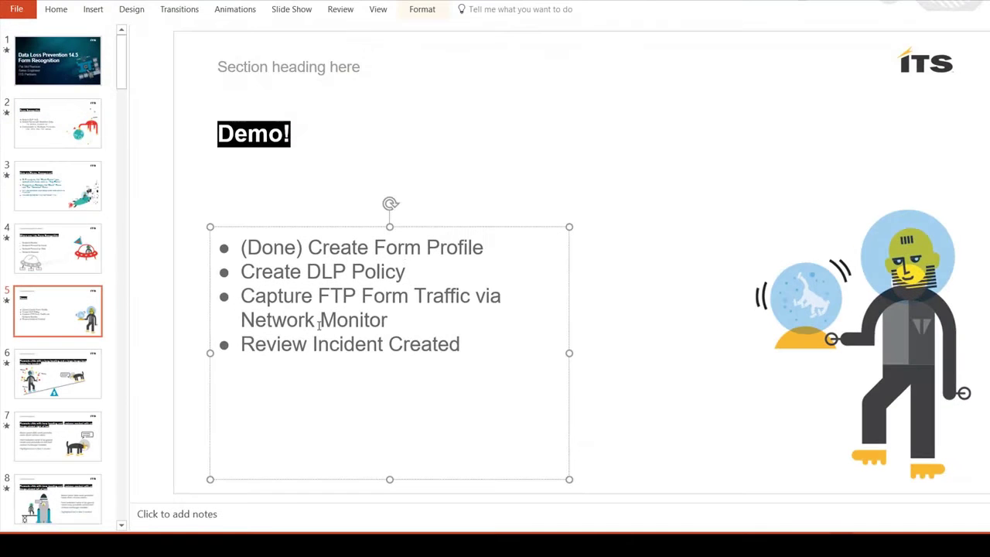
In PowerPoint, prefix the Demo slide's "Create DLP Policy" bullet with "(Done)" and highlight the "Fill Threshold" bullet on slide 3
key("Home")
type("(Done)")
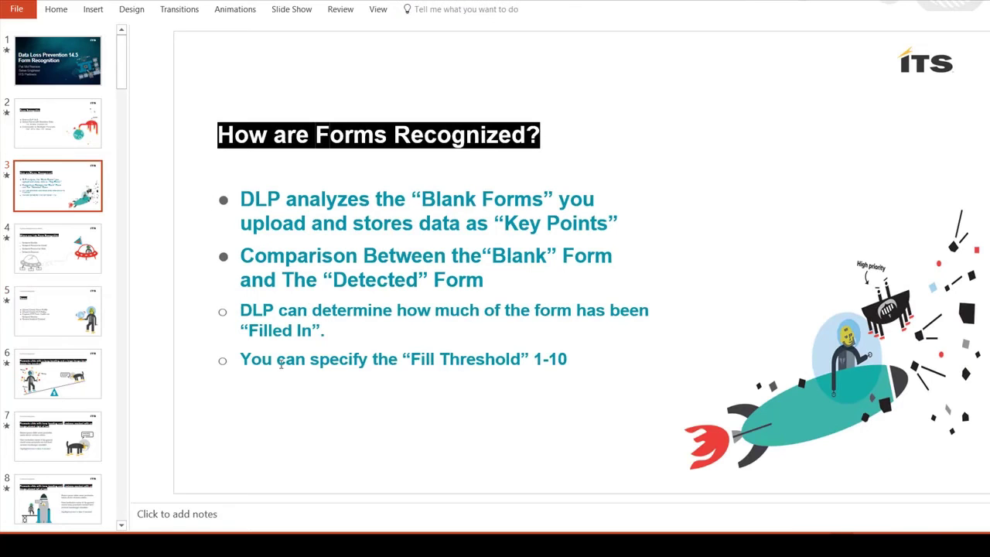
left_click_drag(242, 357, 572, 360)
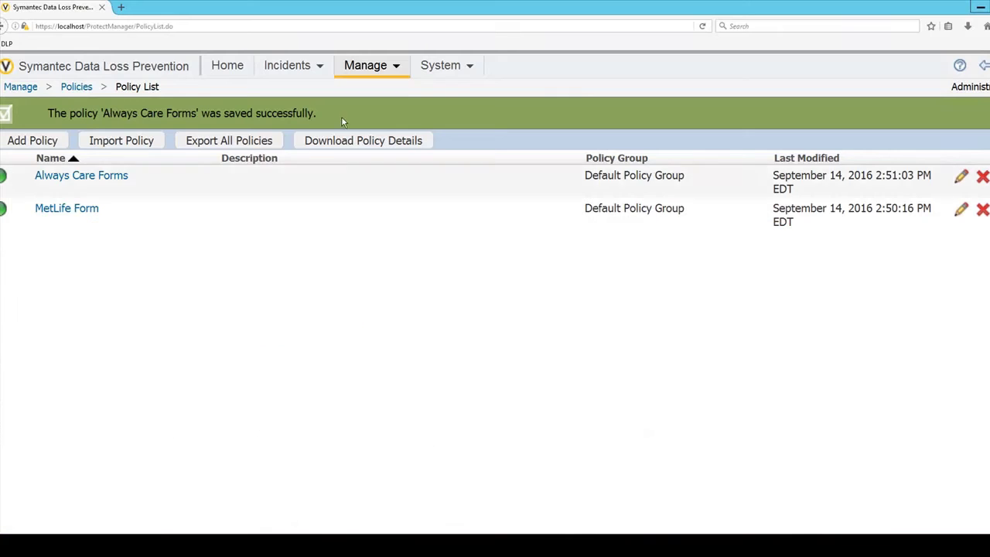
Switch to Symantec Data Loss Prevention and open the Always Care Forms form recognition profile to examine its Fill Threshold setting
left_click(360, 68)
mouse_move(359, 124)
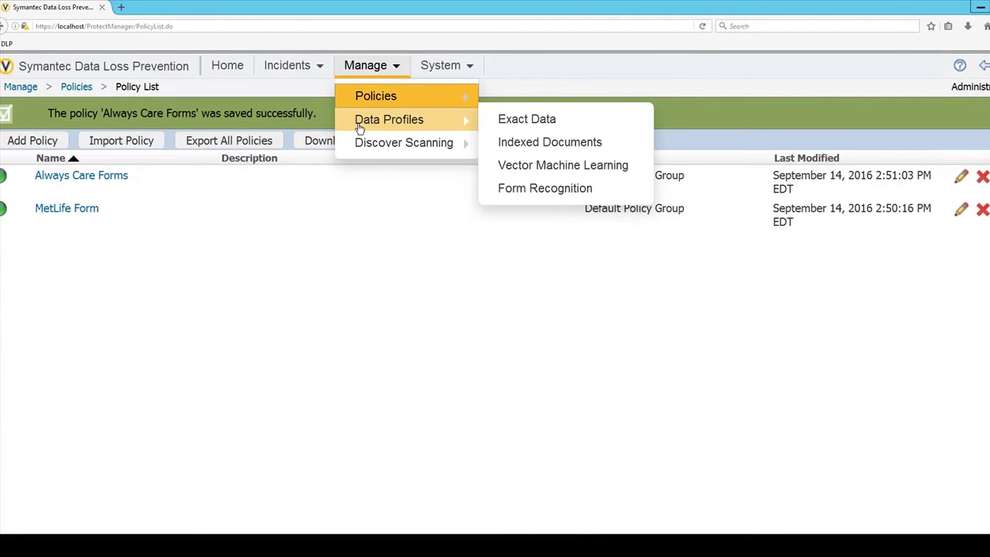
left_click(527, 192)
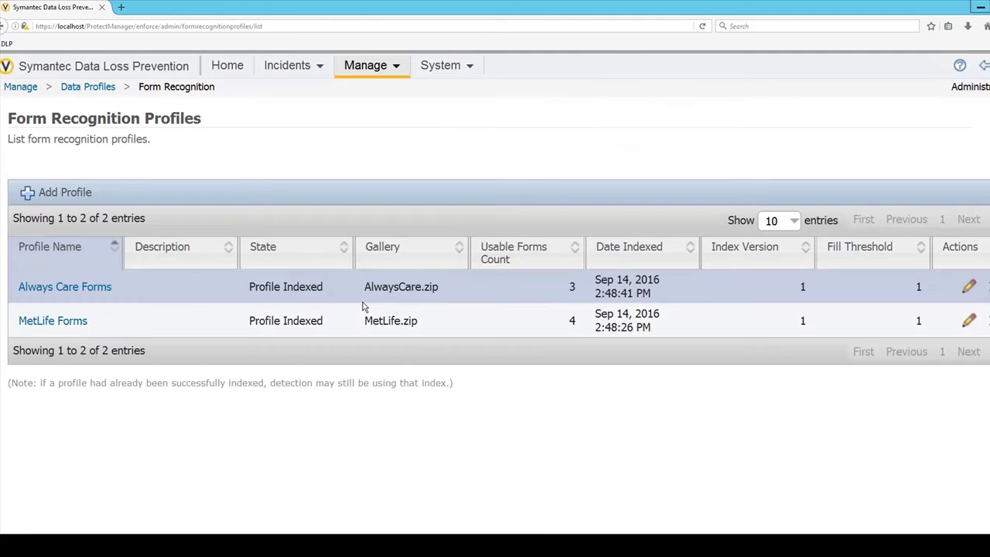
left_click(968, 286)
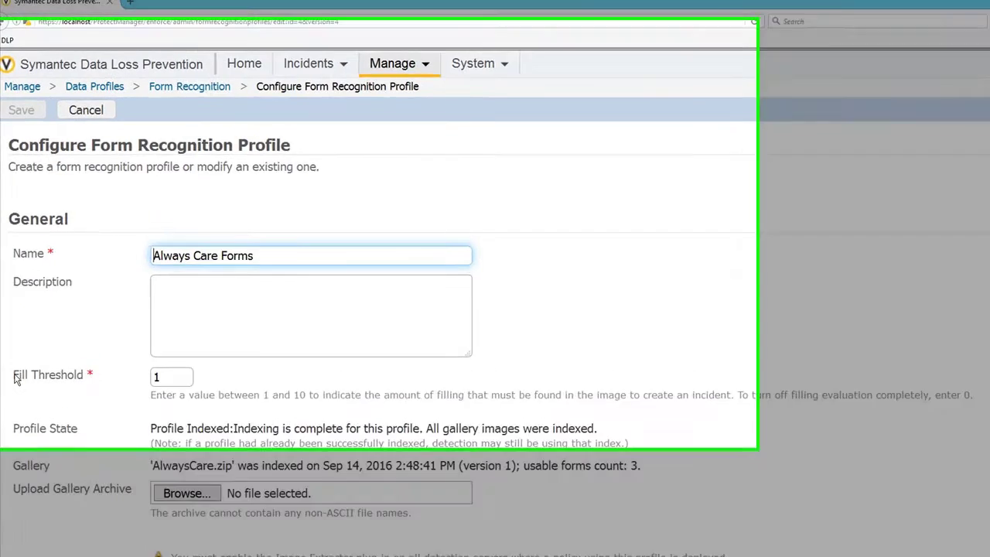
left_click_drag(11, 355, 92, 356)
left_click(236, 490)
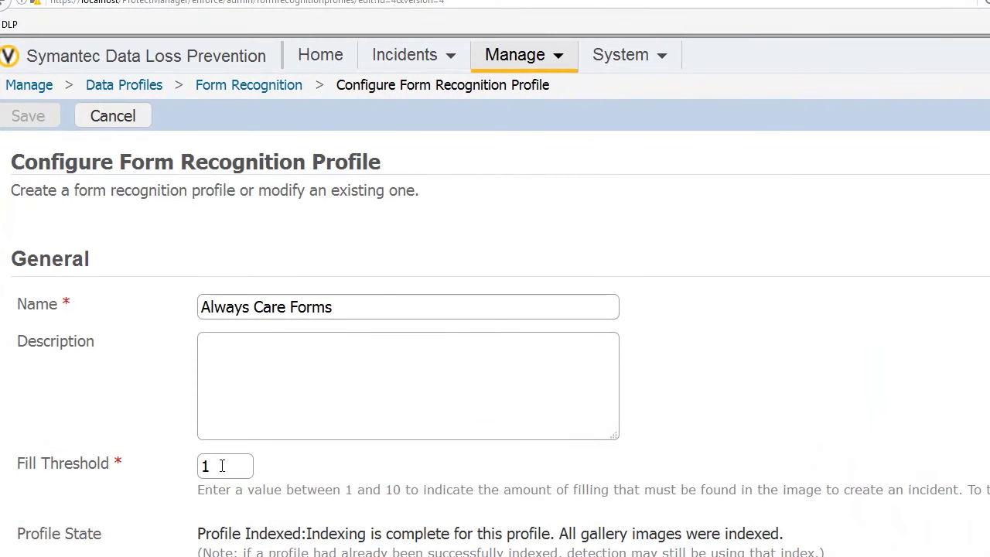
left_click(224, 467)
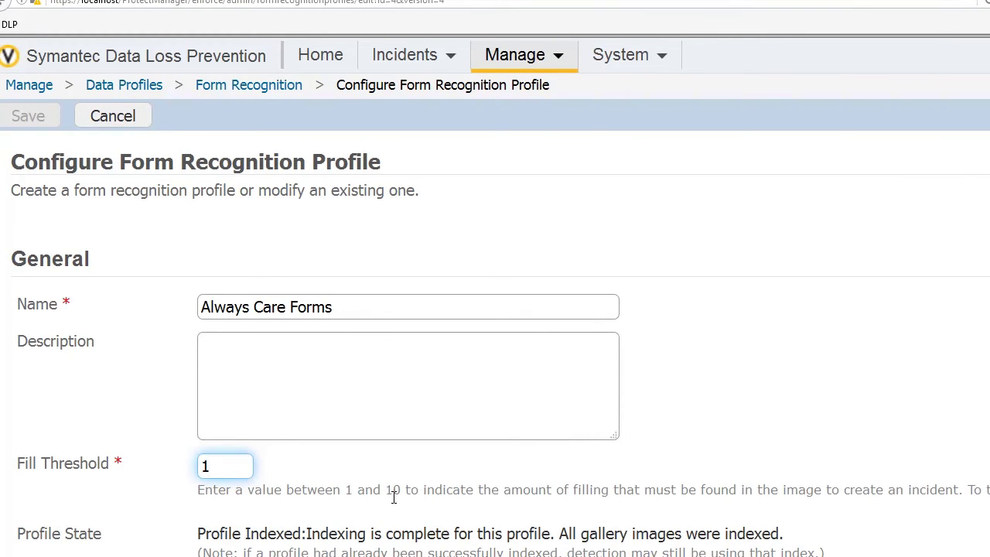
Highlight the maximum allowed value in the Fill Threshold hint of the Always Care Forms profile
left_click_drag(412, 491, 386, 489)
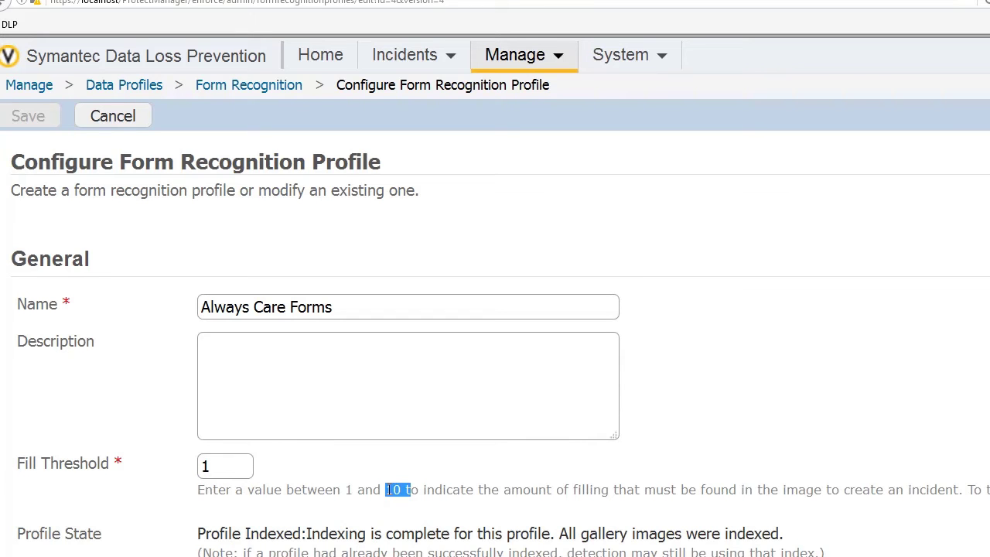
left_click(388, 490)
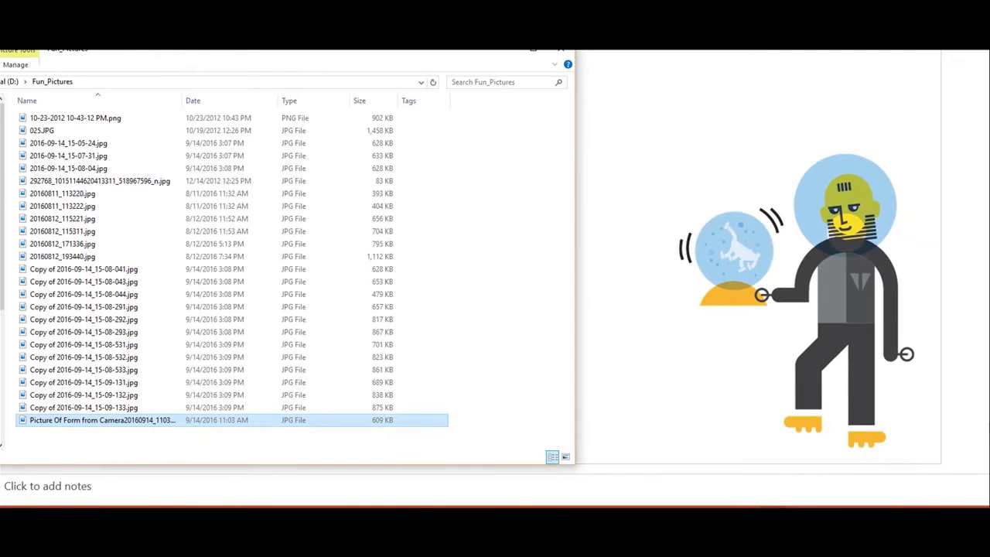
Switch to FileZilla and upload all images from the local Fun_Pictures folder to the empty remote directory on ftp.dlp-test.com
mouse_move(129, 516)
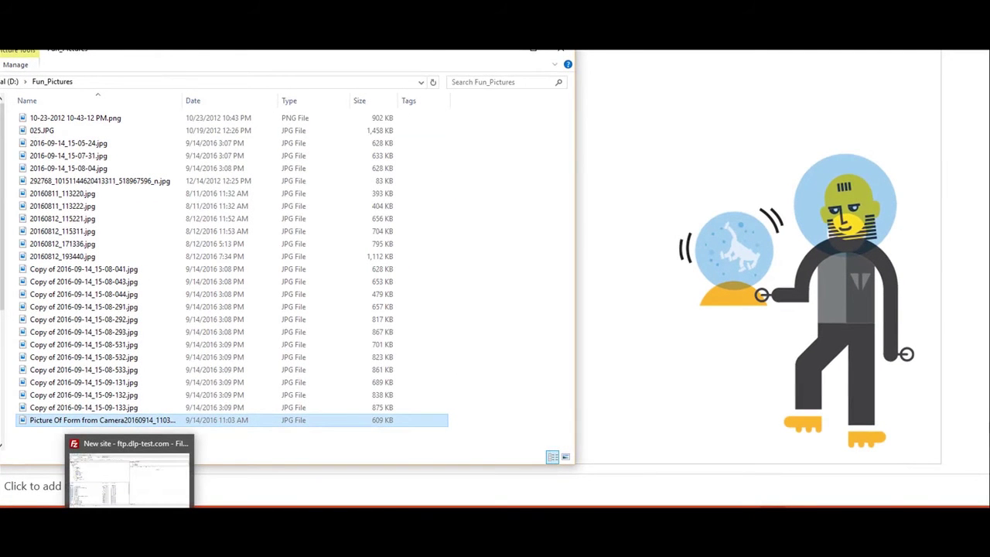
left_click(188, 466)
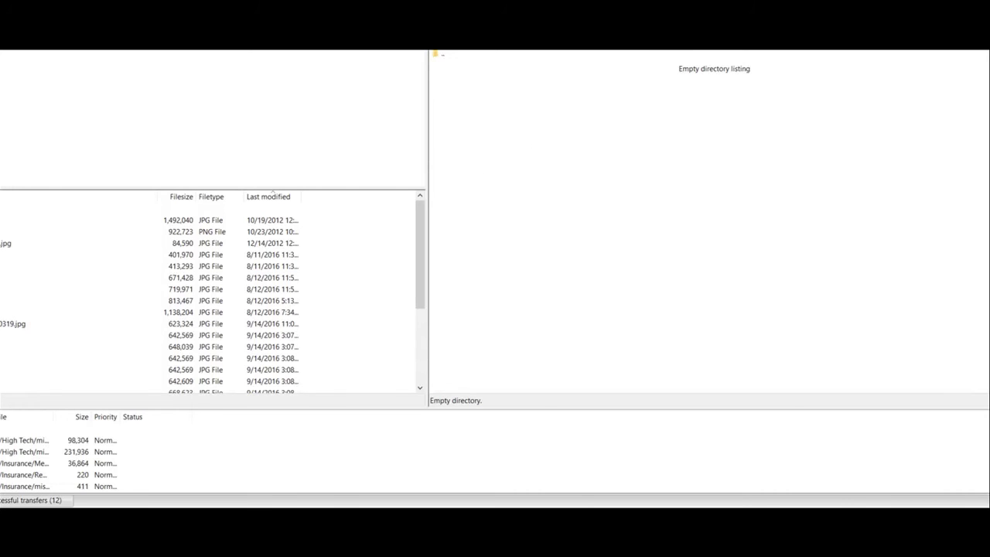
left_click(116, 219)
scroll(209, 294, "down", 4)
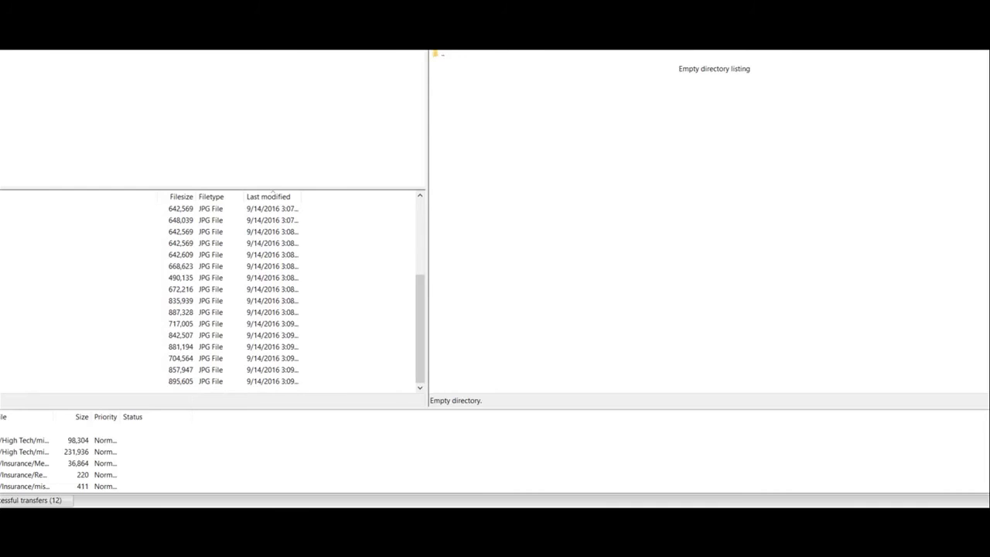
key("ctrl+a")
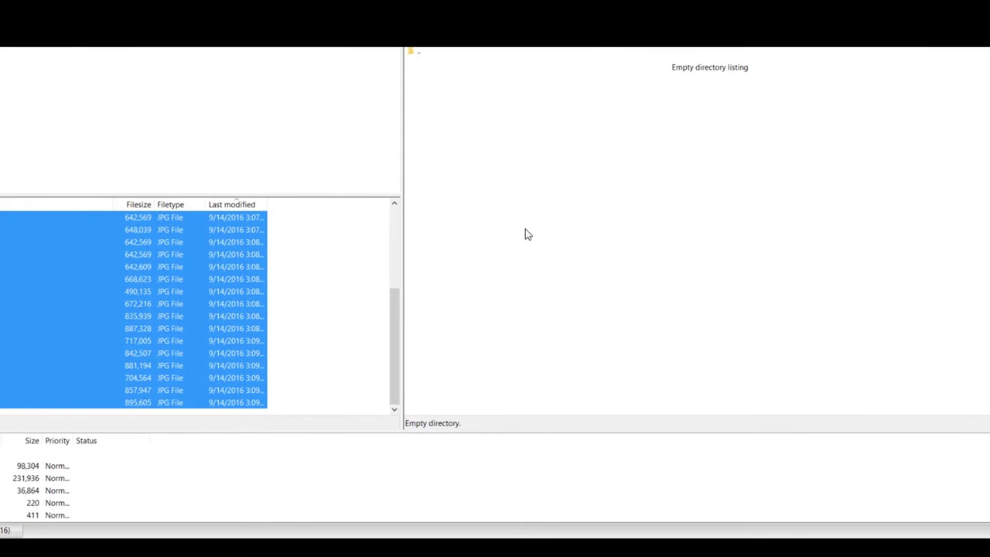
left_click(576, 219)
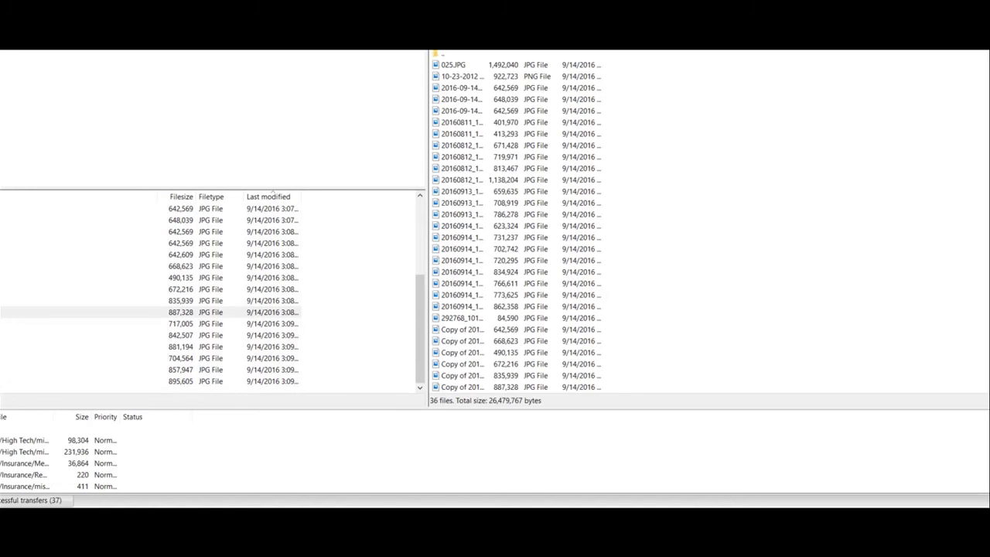
left_click(456, 67)
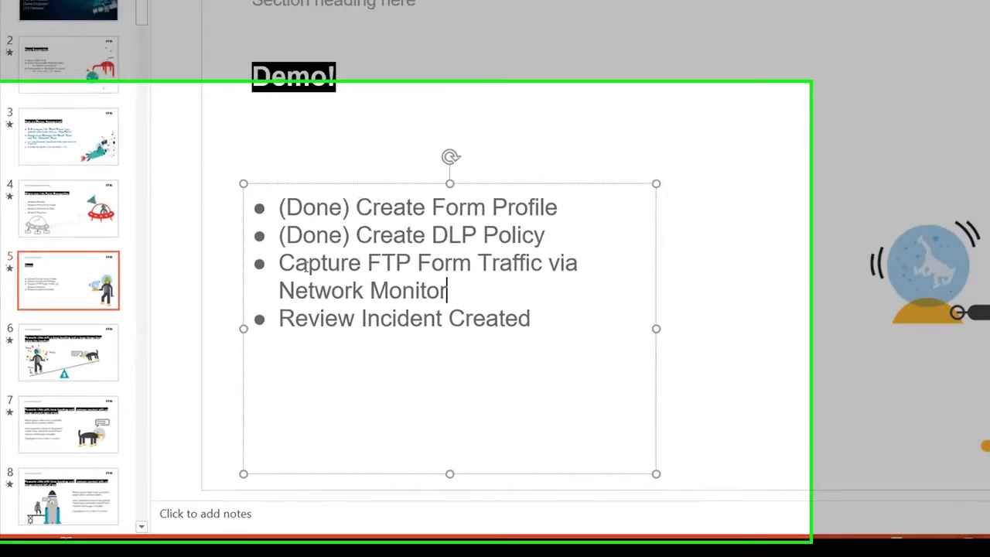
key("ctrl+Up")
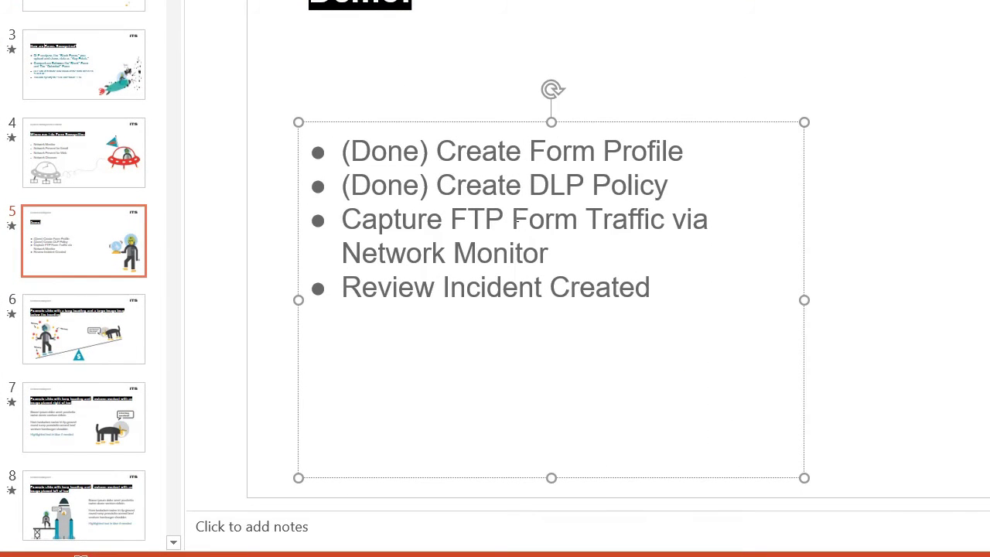
key("ctrl+Down")
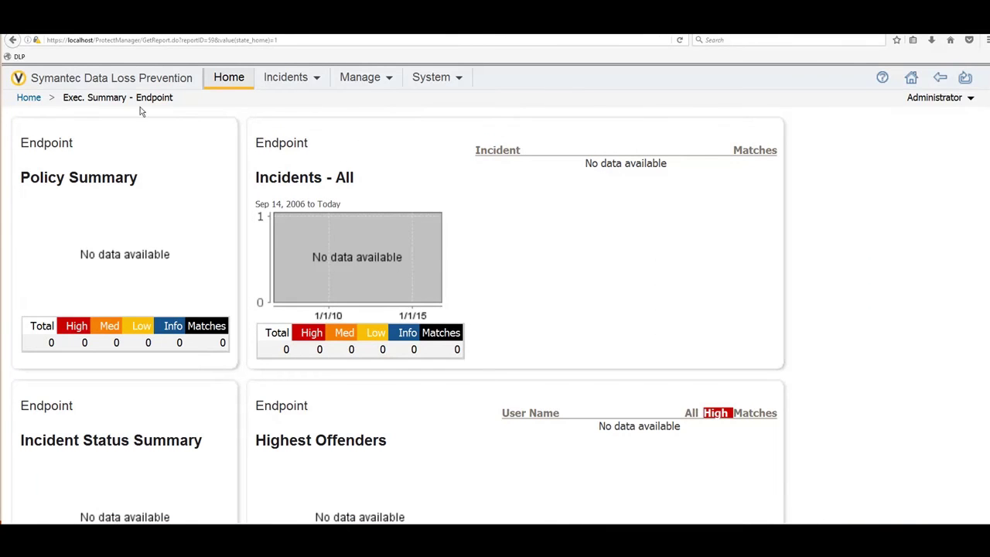
In Symantec Data Loss Prevention, open the network incidents report and summarize the new incidents by Policy
left_click(290, 79)
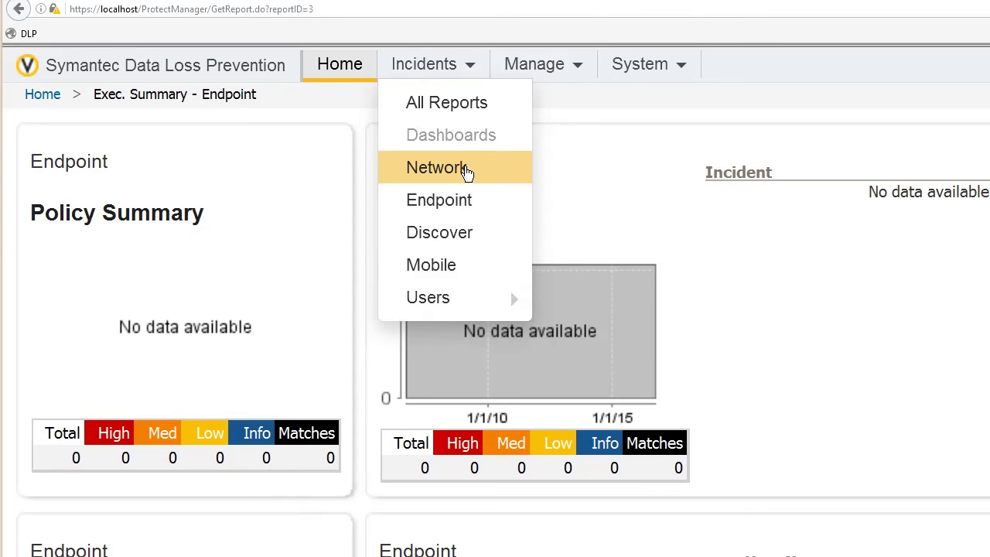
left_click(466, 170)
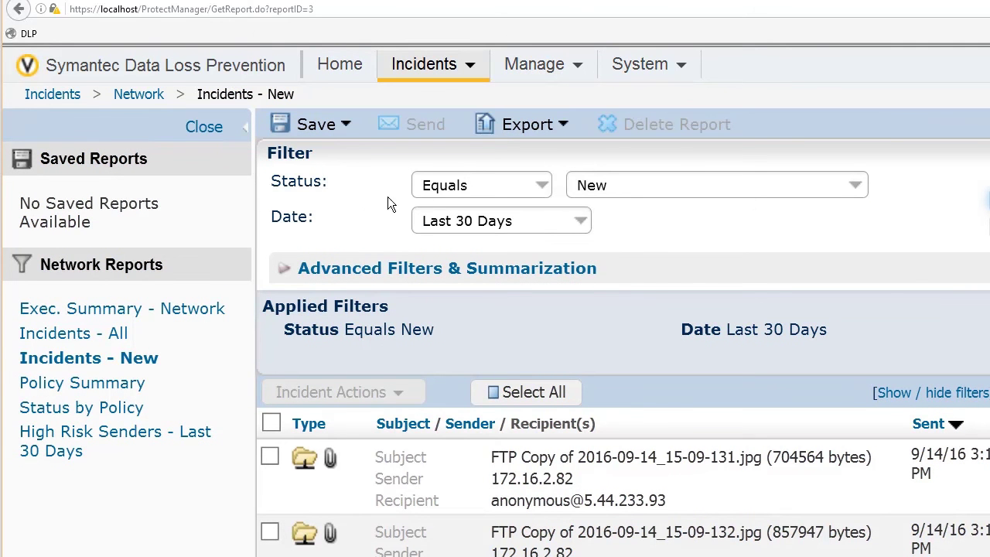
left_click(316, 269)
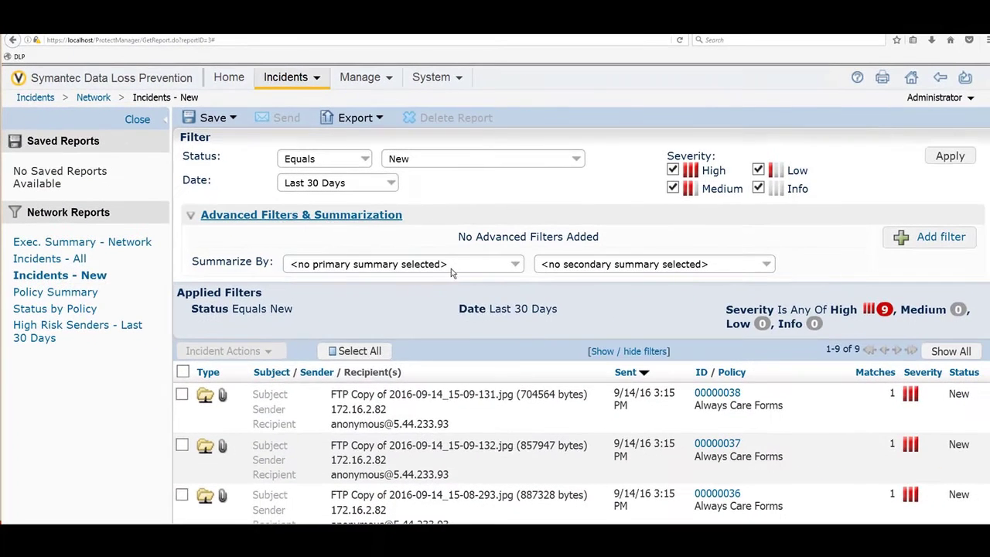
left_click(452, 269)
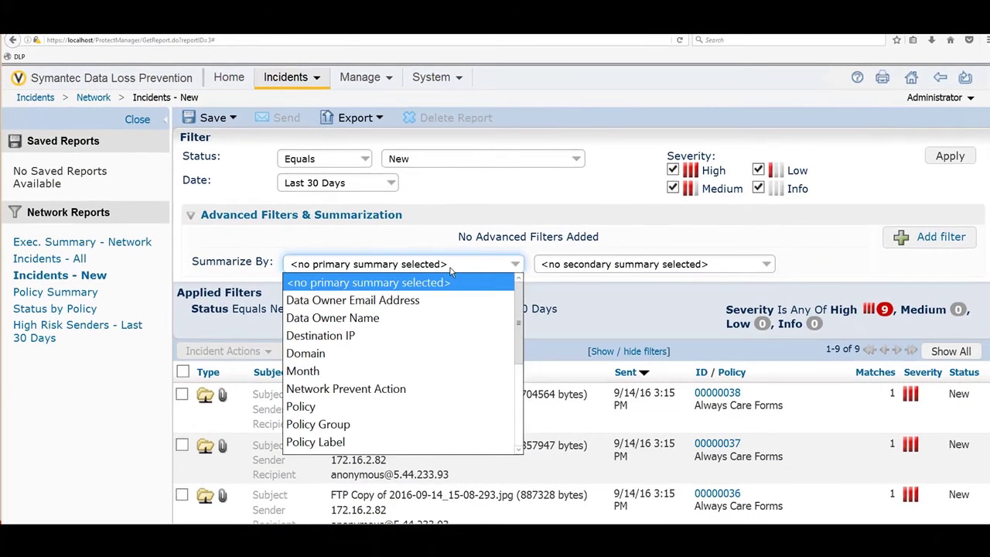
left_click(291, 410)
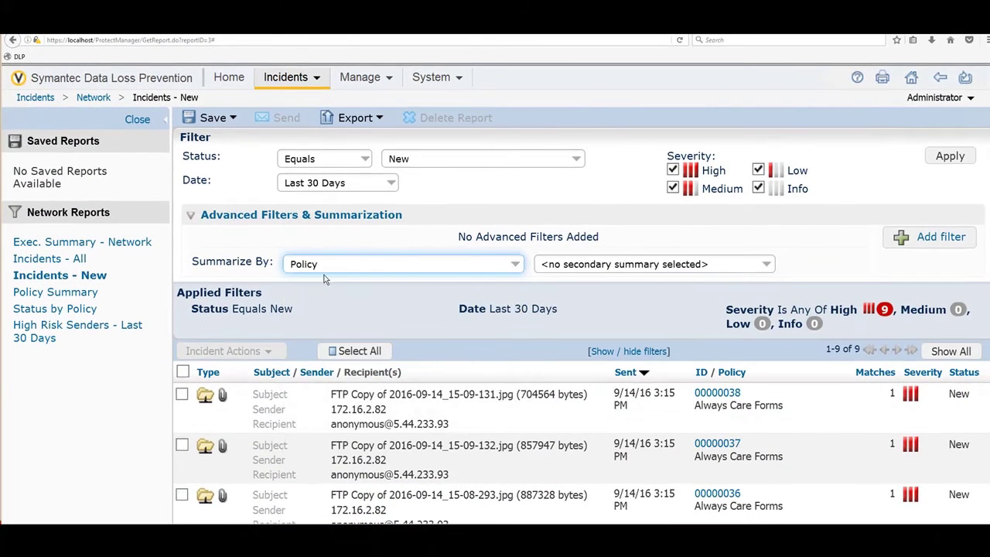
left_click(947, 157)
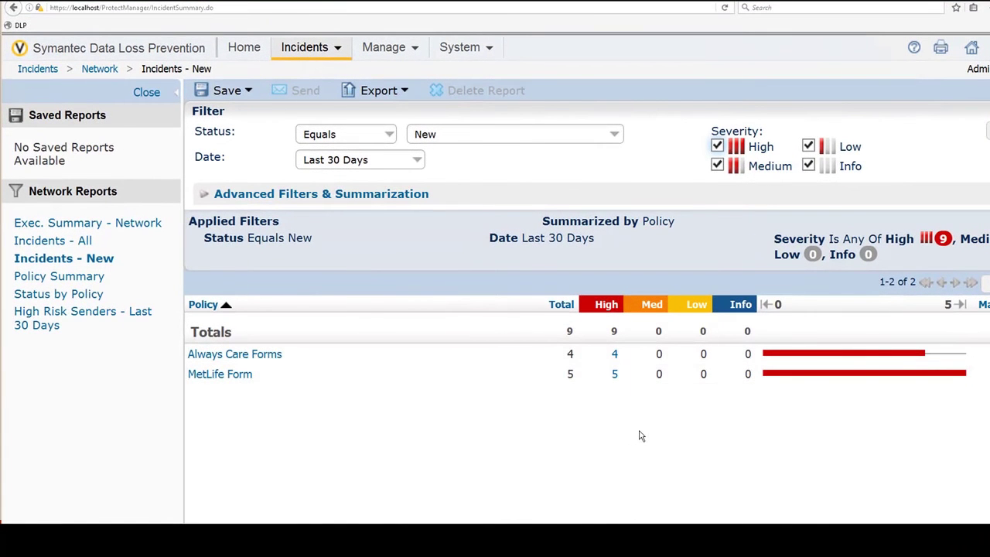
List the high-severity Always Care Forms incidents and open the one for "Copy of 2016-09-14_15-09-131.jpg"
left_click(615, 355)
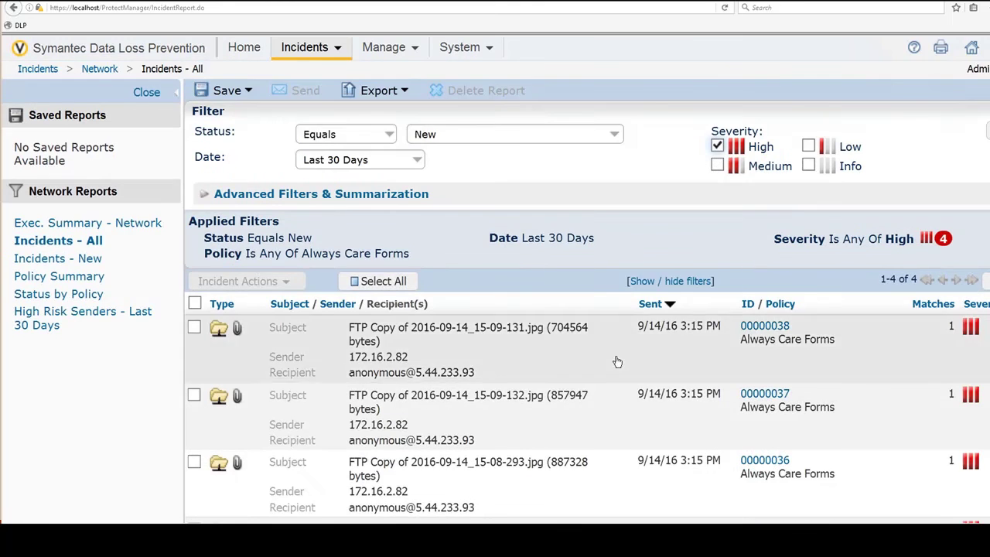
scroll(617, 361, "down", 1)
scroll(617, 362, "down", 3)
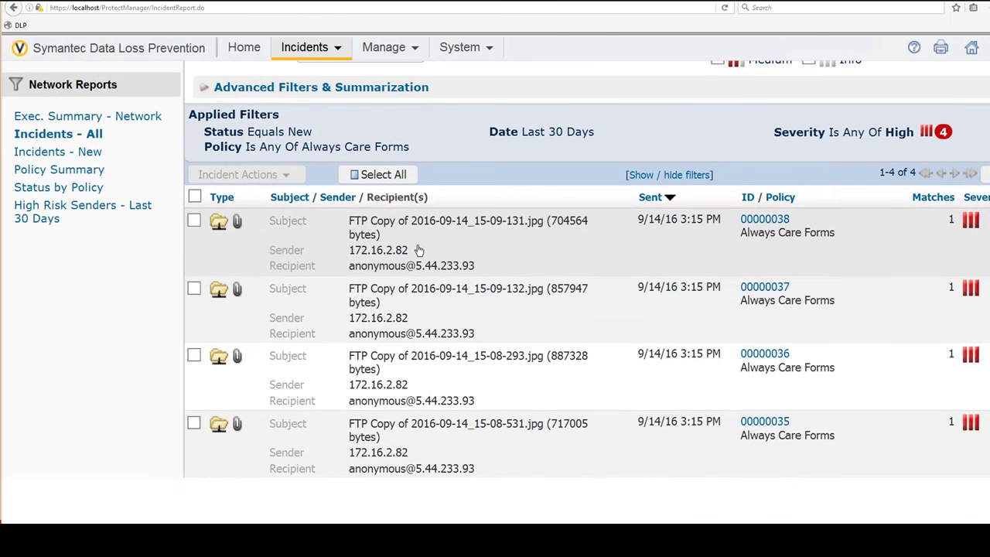
left_click(418, 250)
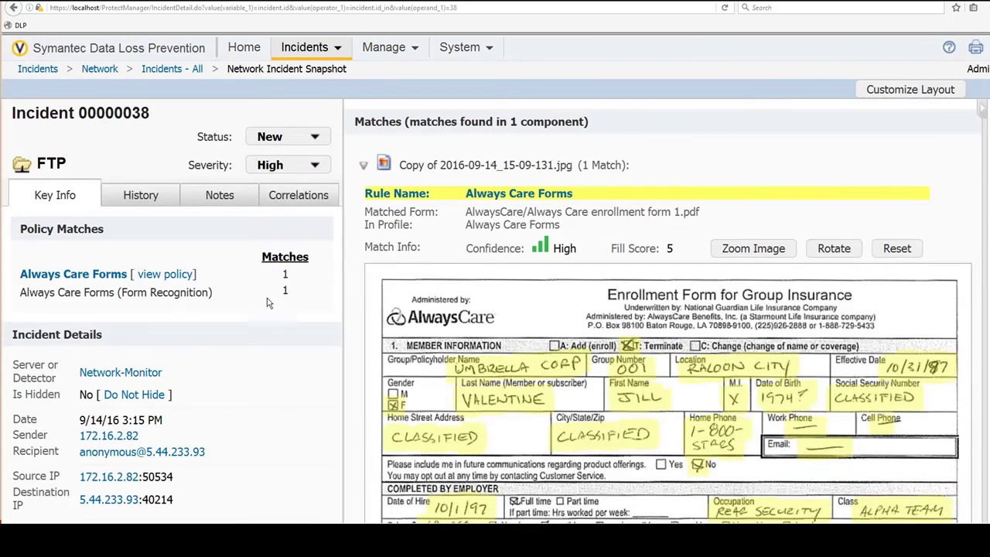
Review the incident's details and the highlighted handwritten entries on the matched AlwaysCare enrollment form
scroll(261, 312, "down", 3)
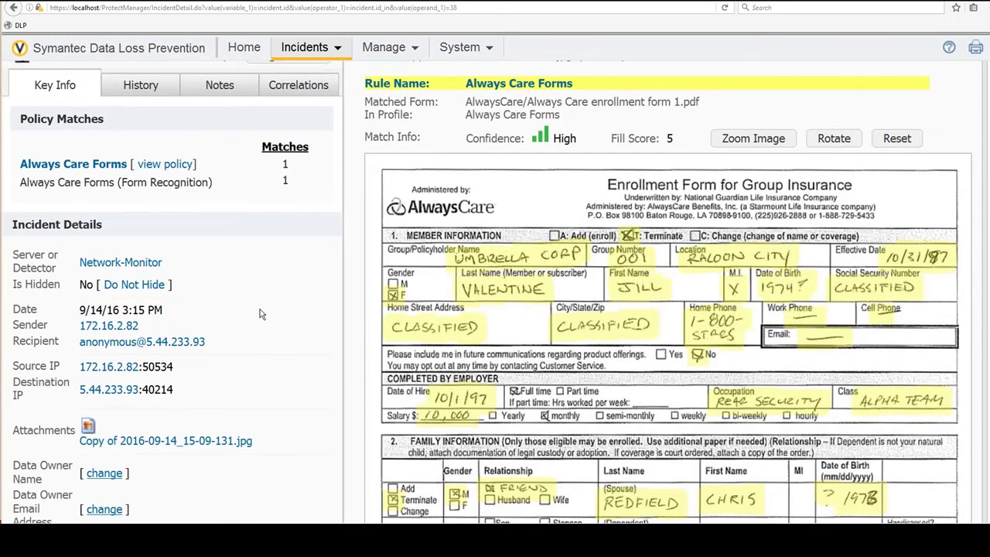
scroll(261, 312, "down", 3)
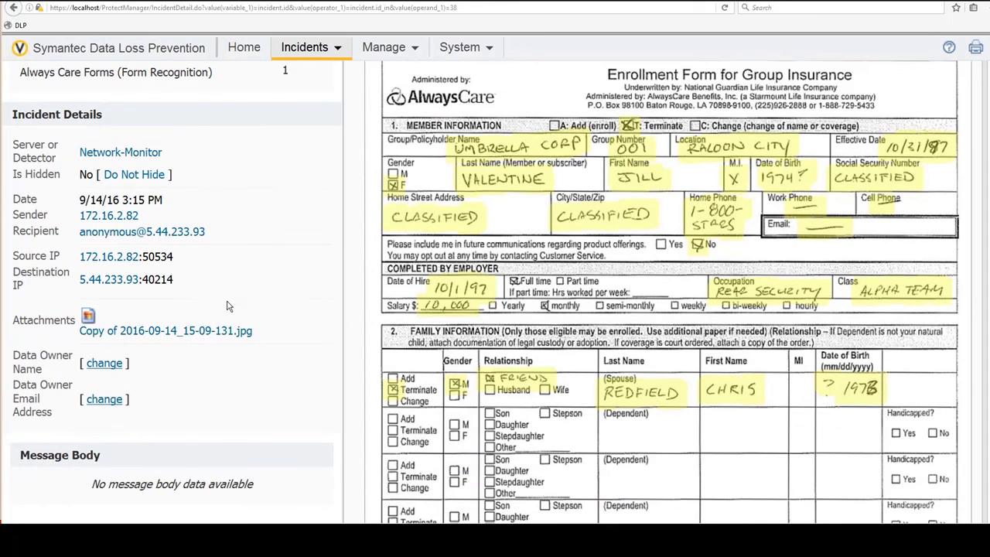
scroll(330, 421, "up", 3)
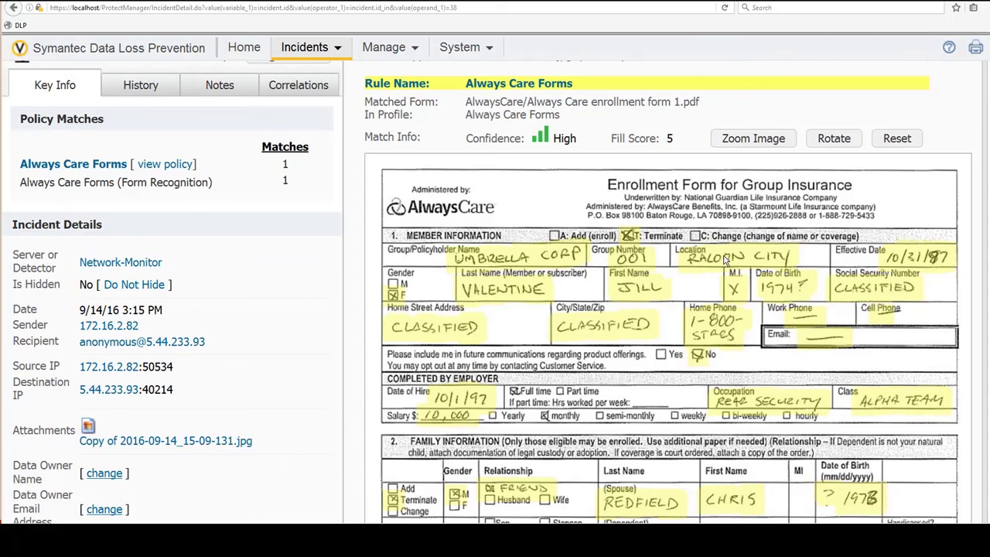
scroll(724, 261, "down", 5)
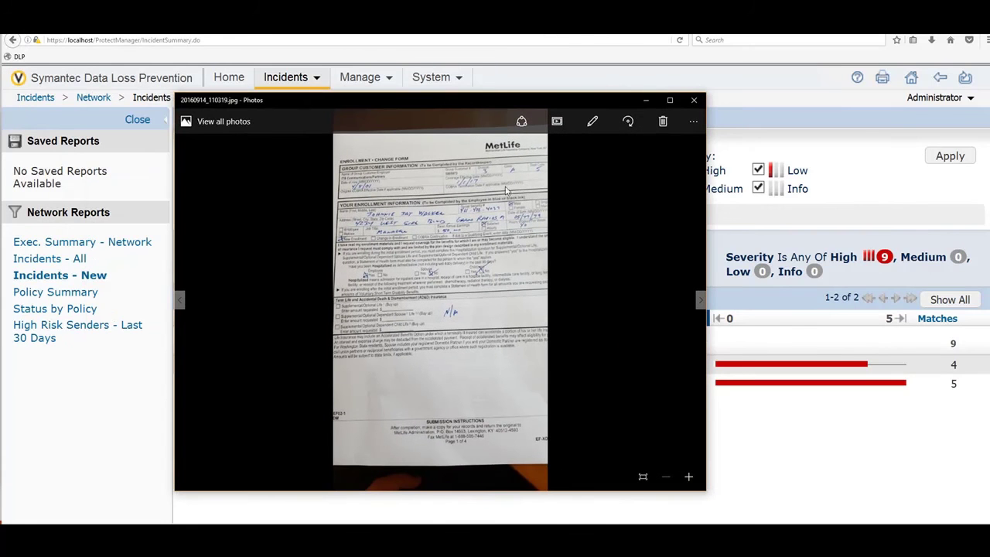
View "Picture Of Form from Camera20160914_110319.jpg" from the Fun_Pictures folder in Photos, and close it again
left_click(694, 100)
key("alt+Tab")
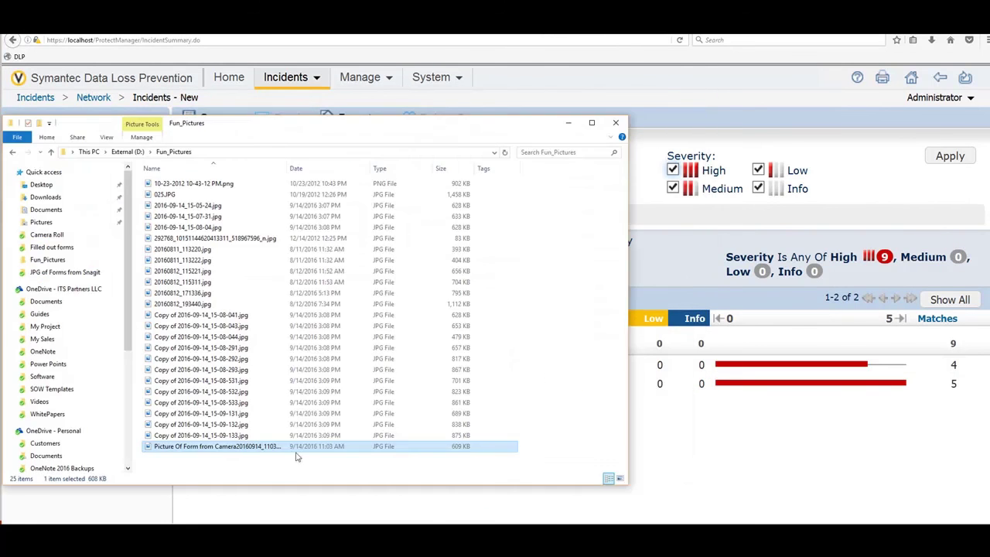
double_click(302, 446)
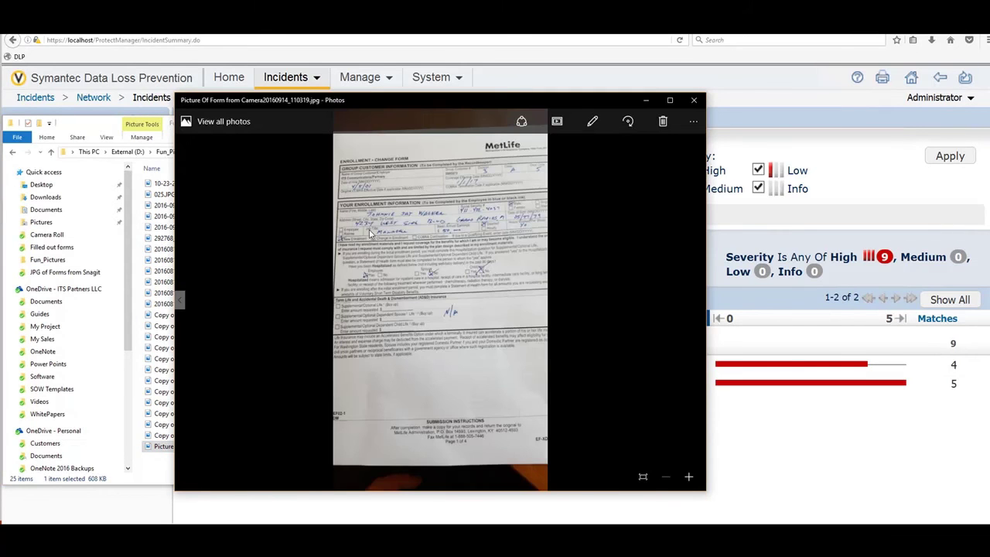
scroll(375, 265, "down", 1)
scroll(372, 236, "up", 1)
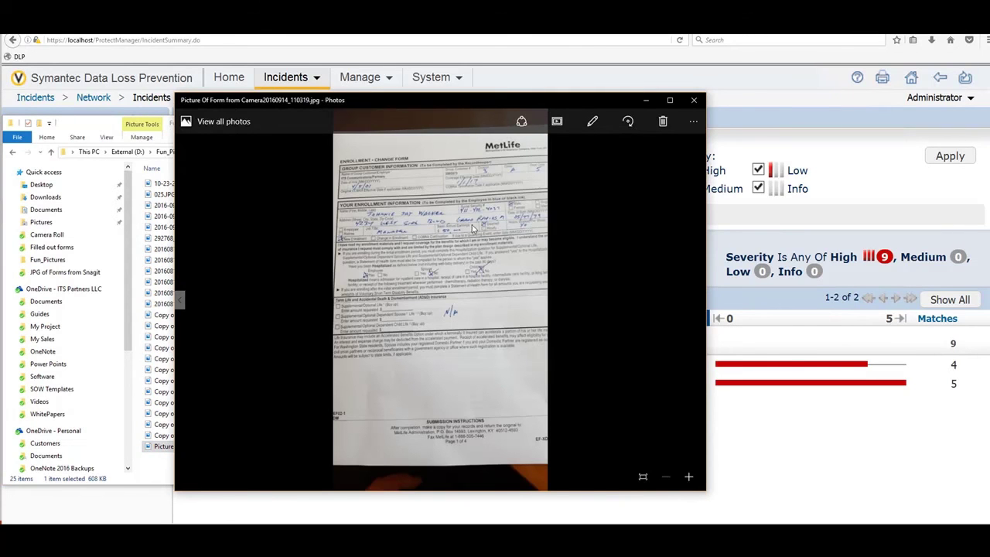
left_click(693, 100)
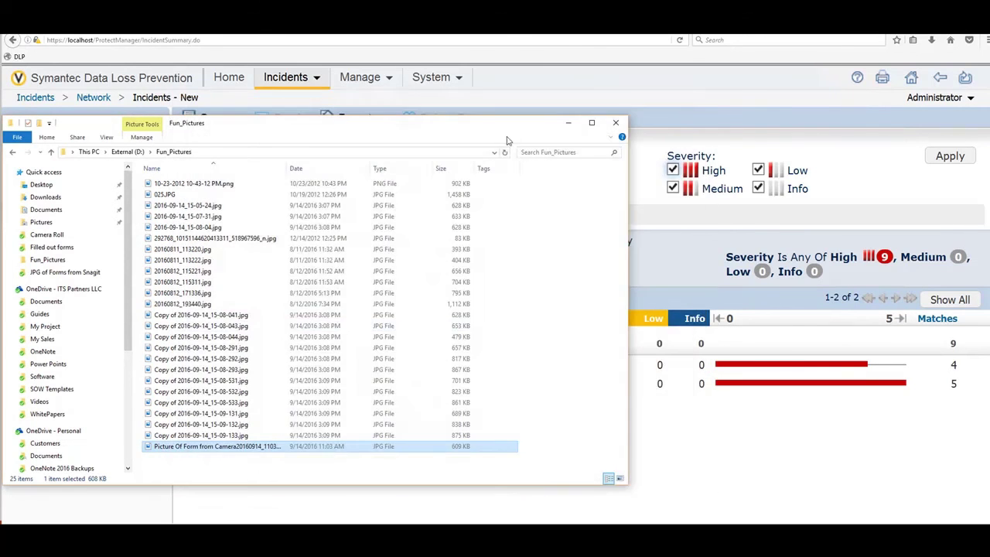
Back in Symantec Data Loss Prevention, list the high-severity MetLife Form incidents and examine the one for "Picture Of Form from Camera20160914_110319.jpg"
left_click(650, 51)
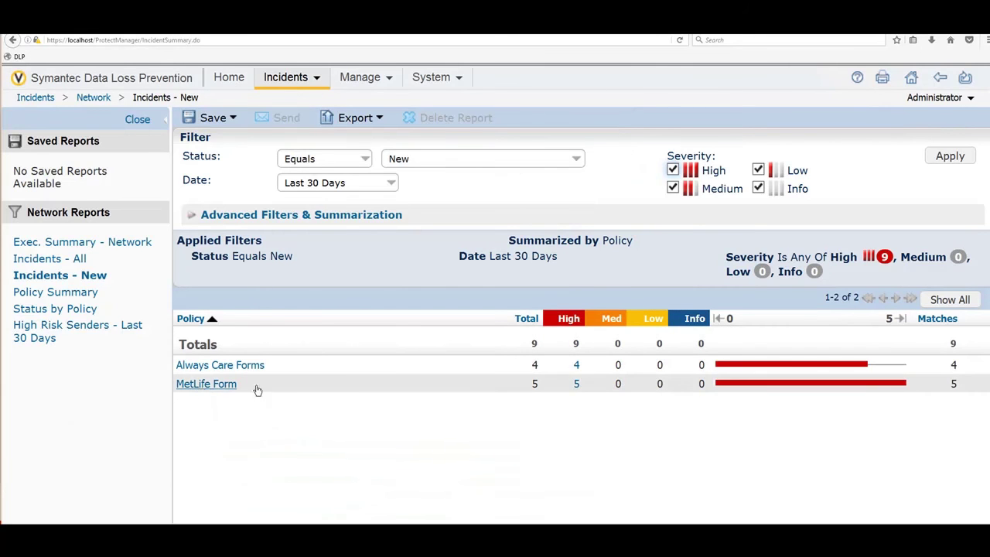
left_click(576, 384)
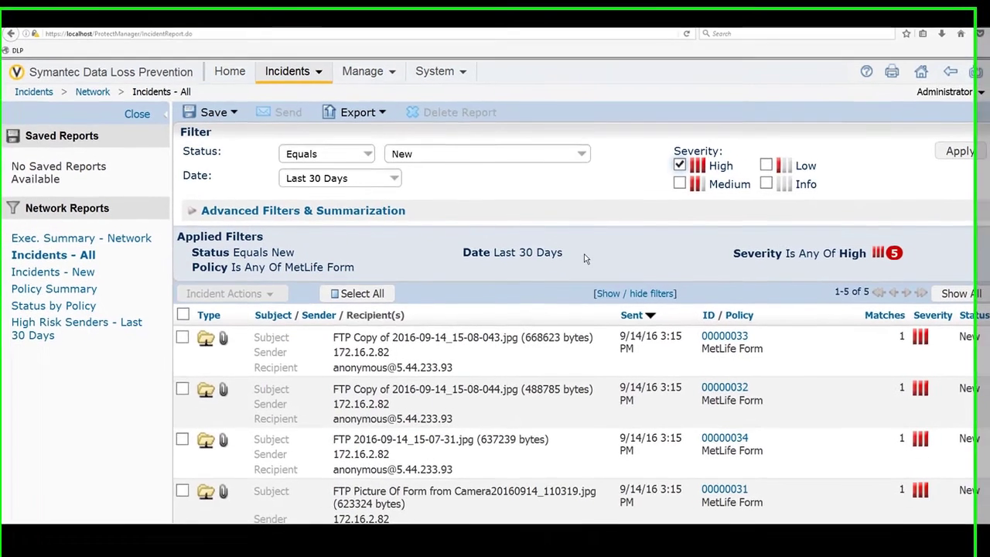
scroll(585, 257, "down", 3)
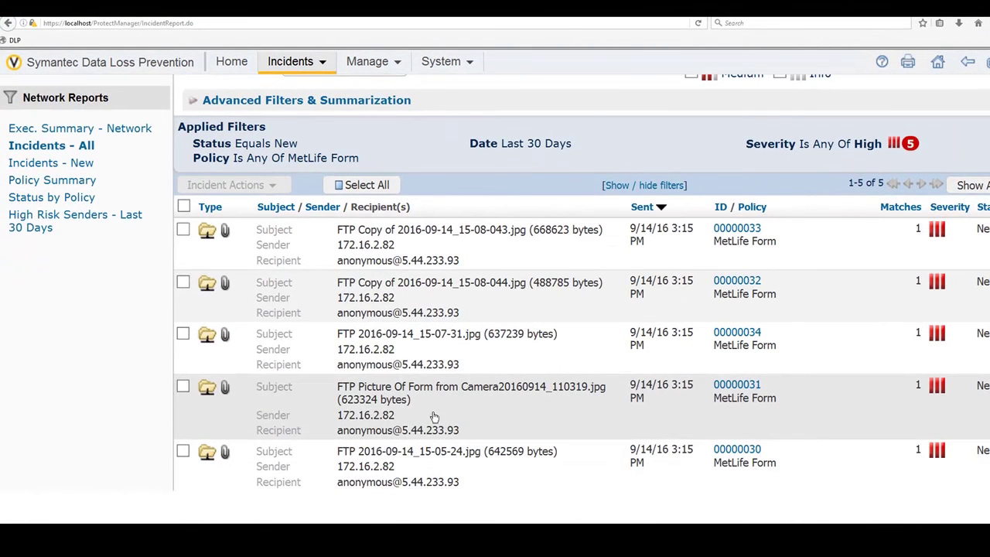
left_click(540, 393)
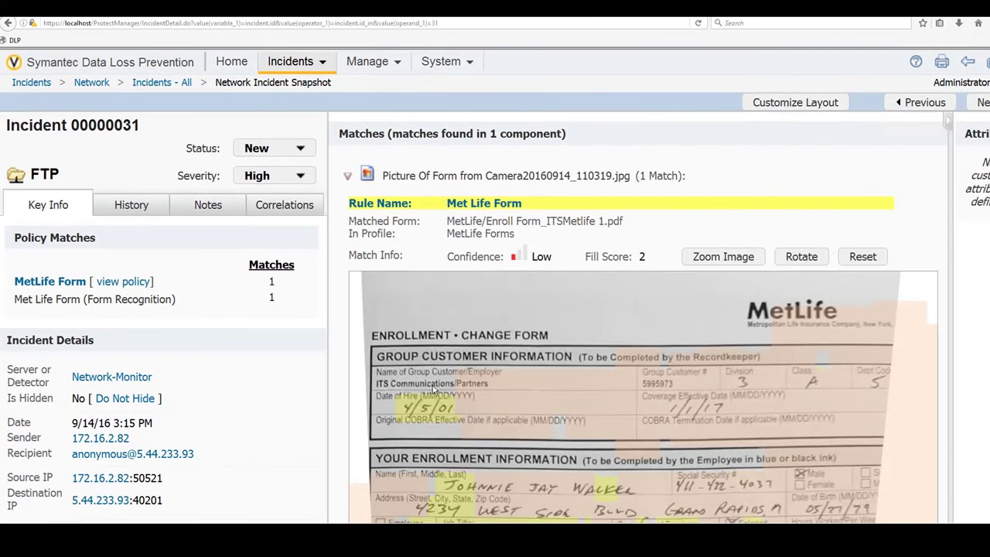
scroll(331, 399, "down", 3)
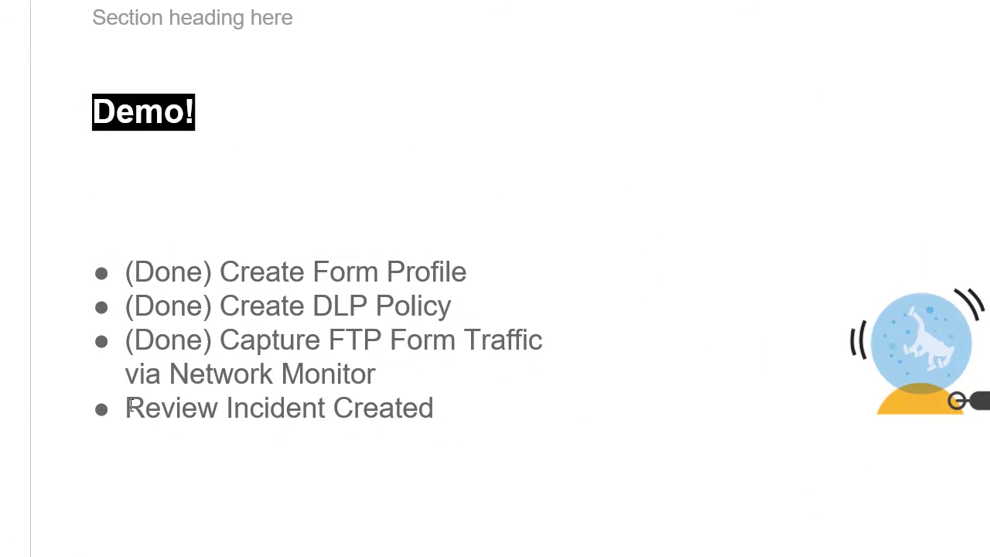
In PowerPoint, prefix the Demo slide's "Review Incident Created" bullet with "(Done)" and place the cursor after "Network Discover" on slide 4
left_click(130, 407)
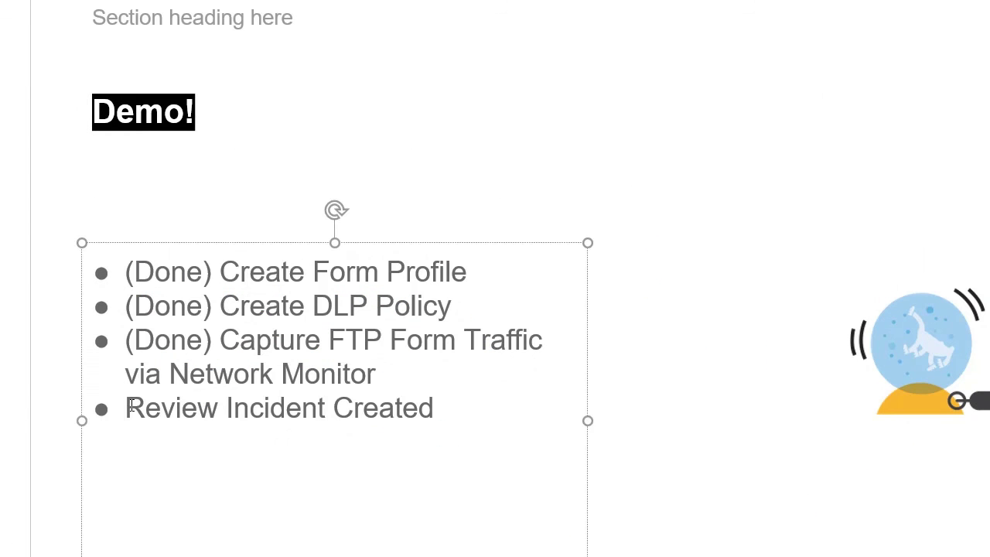
type("(Done)")
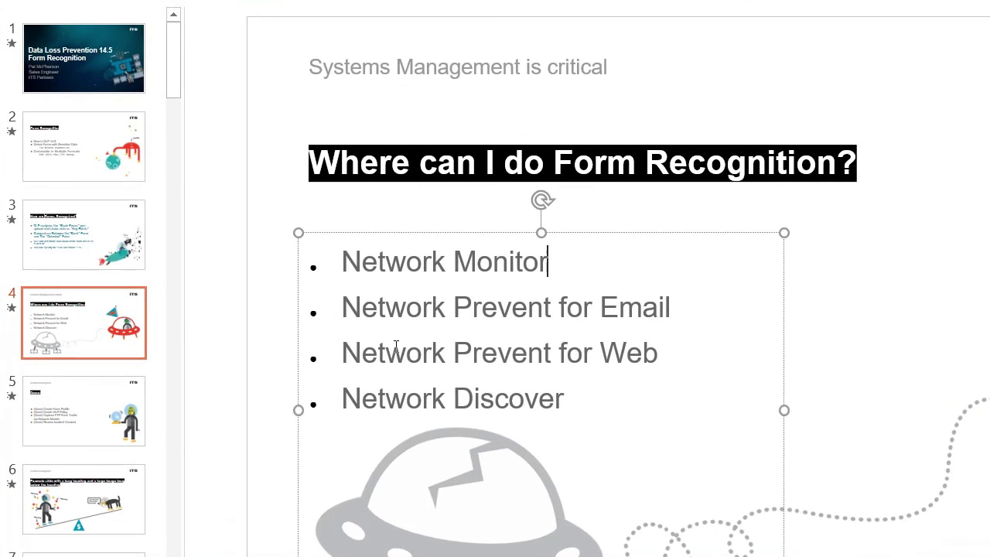
left_click(583, 353)
left_click(573, 397)
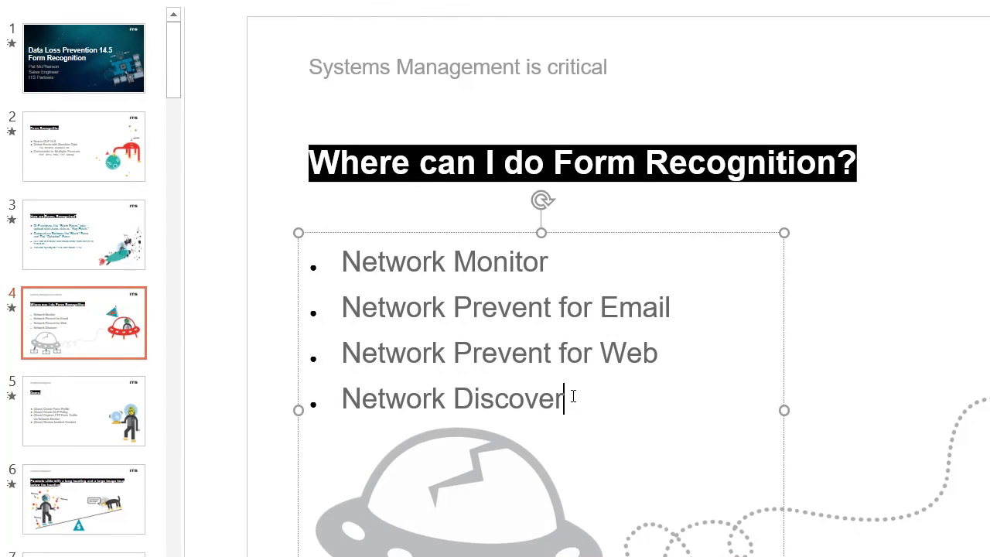